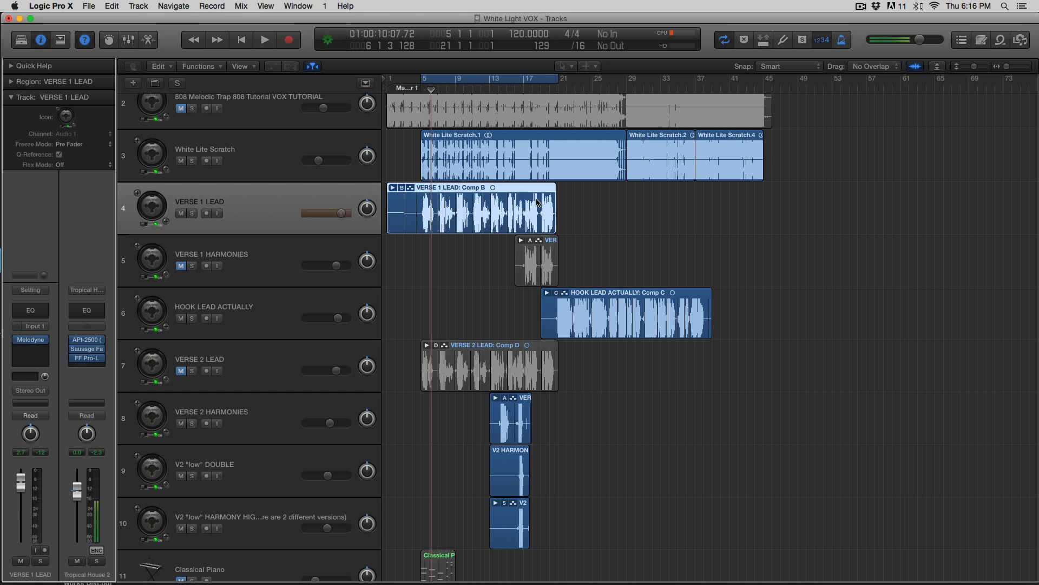
Unfold the VERSE 1 LEAD take folder, look over its uppermost takes, and fold it up again
key(super+Right)
key(super+Right)
key(super+Right)
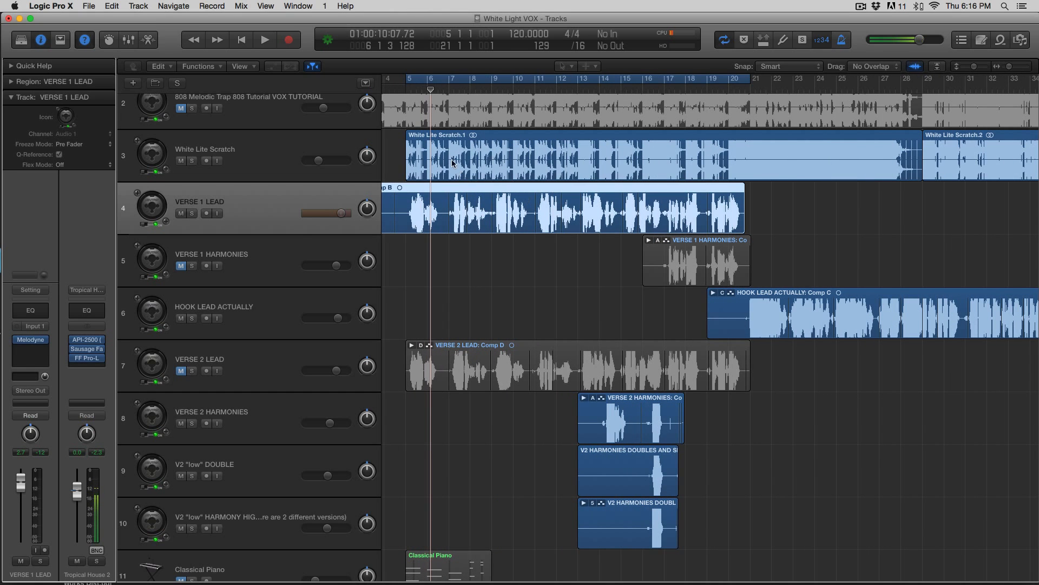
scroll(383, 213, left, 3)
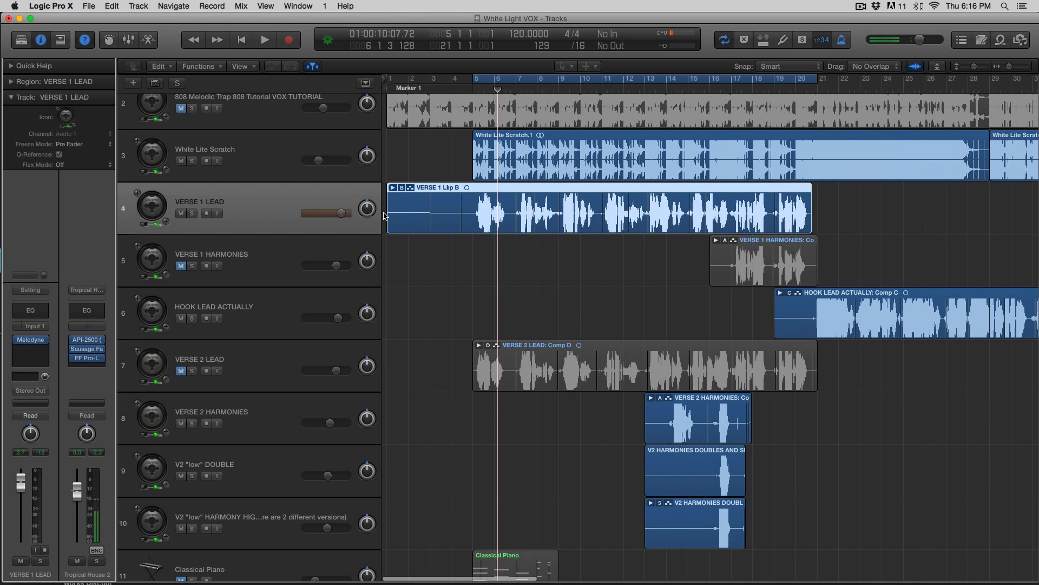
click(393, 188)
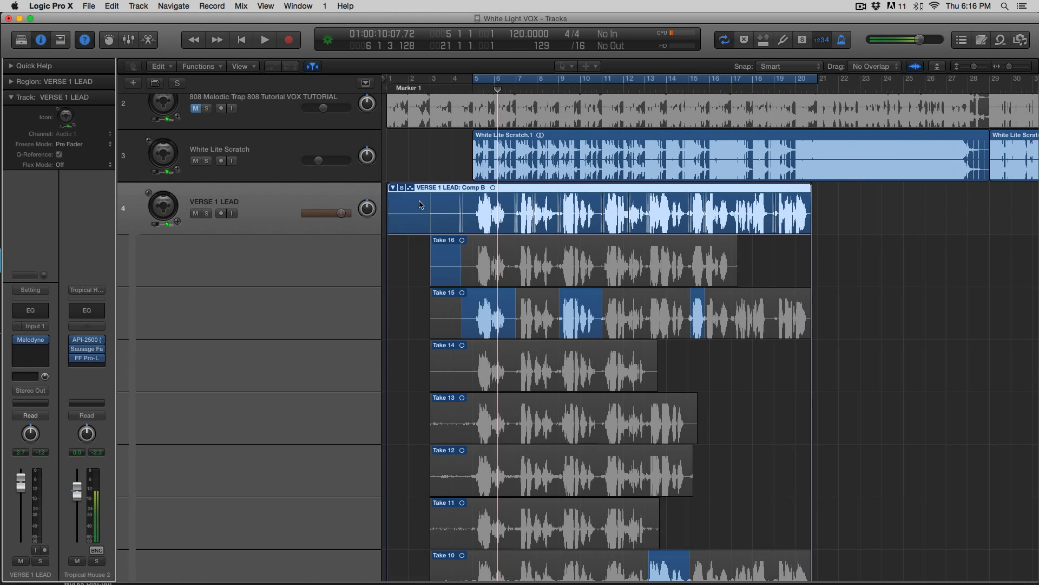
click(393, 188)
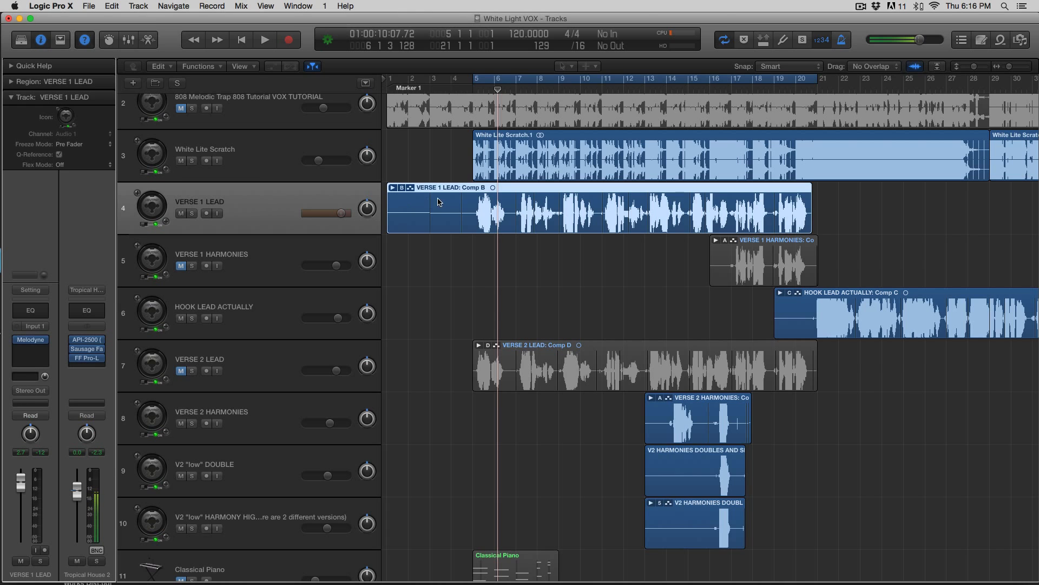
click(395, 187)
scroll(447, 244, down, 5)
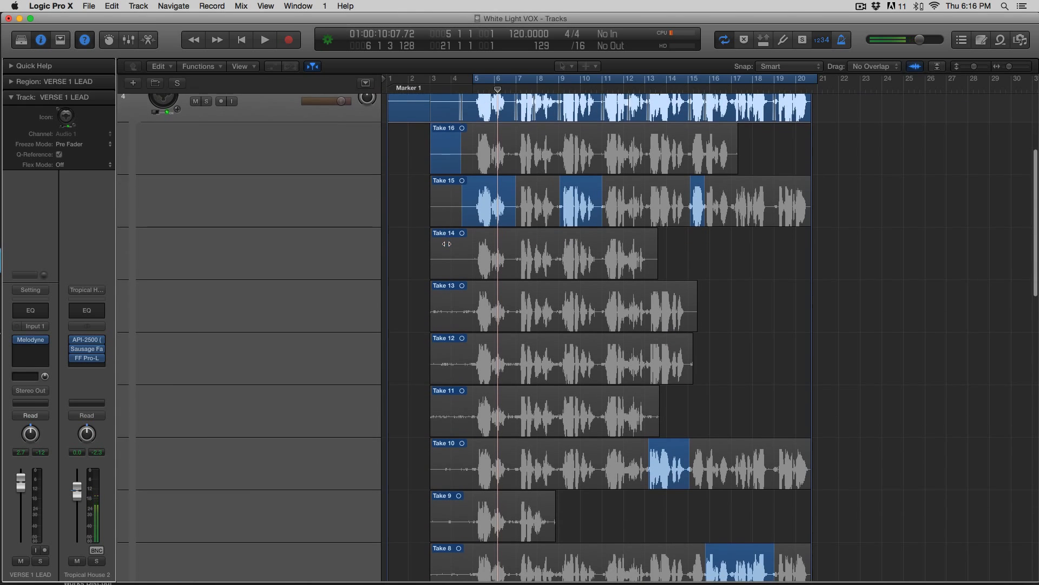
scroll(447, 244, up, 6)
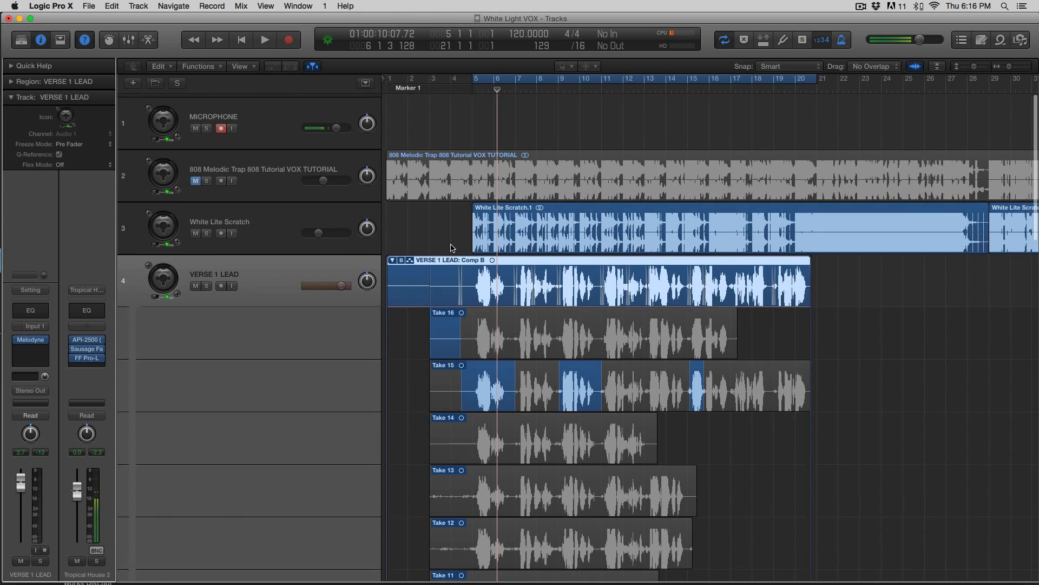
click(393, 259)
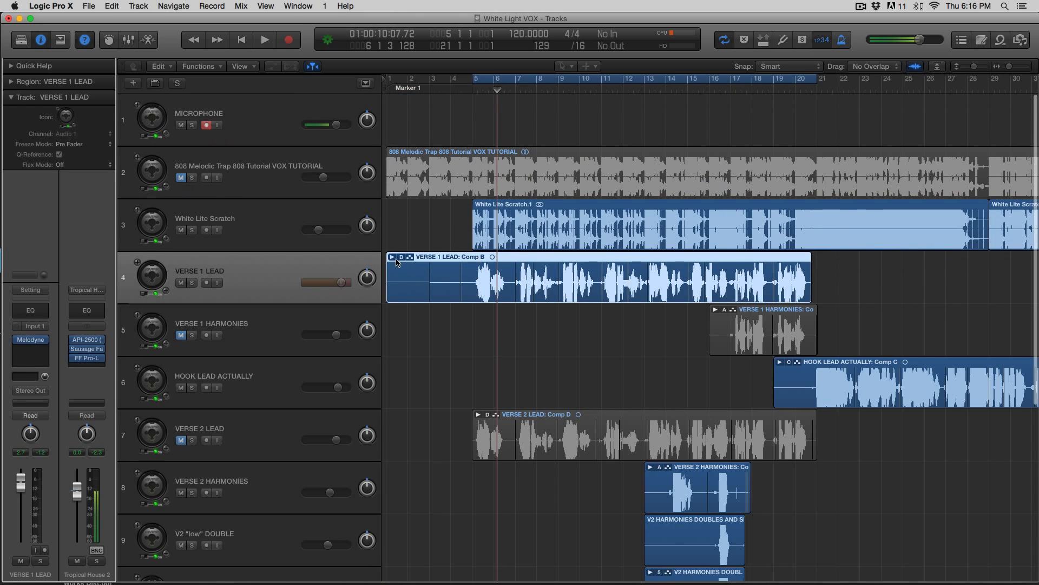
Examine which sections of Takes 16 down to 1 are used in the VERSE 1 LEAD comp
click(393, 260)
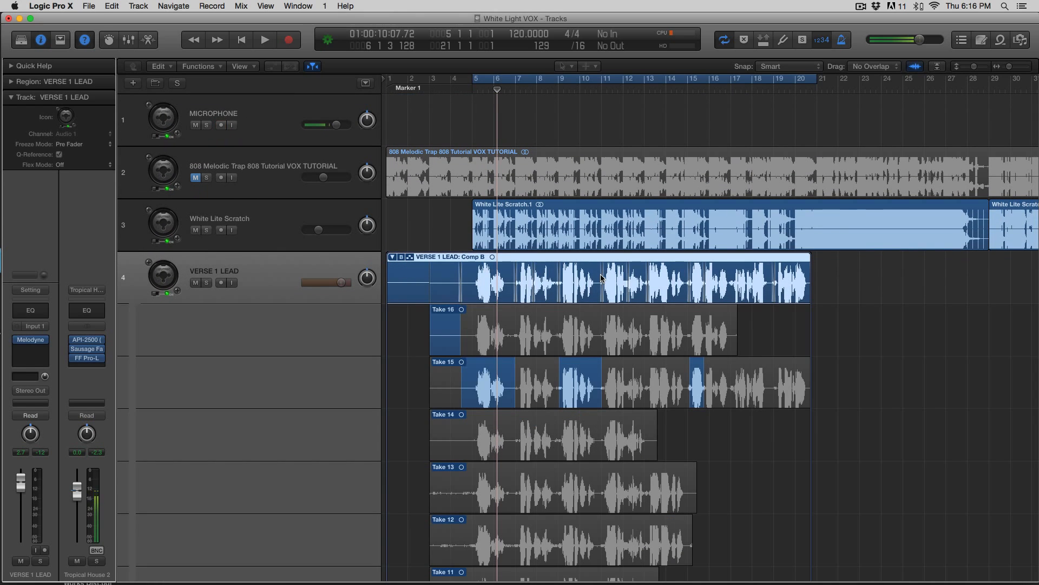
scroll(601, 278, down, 12)
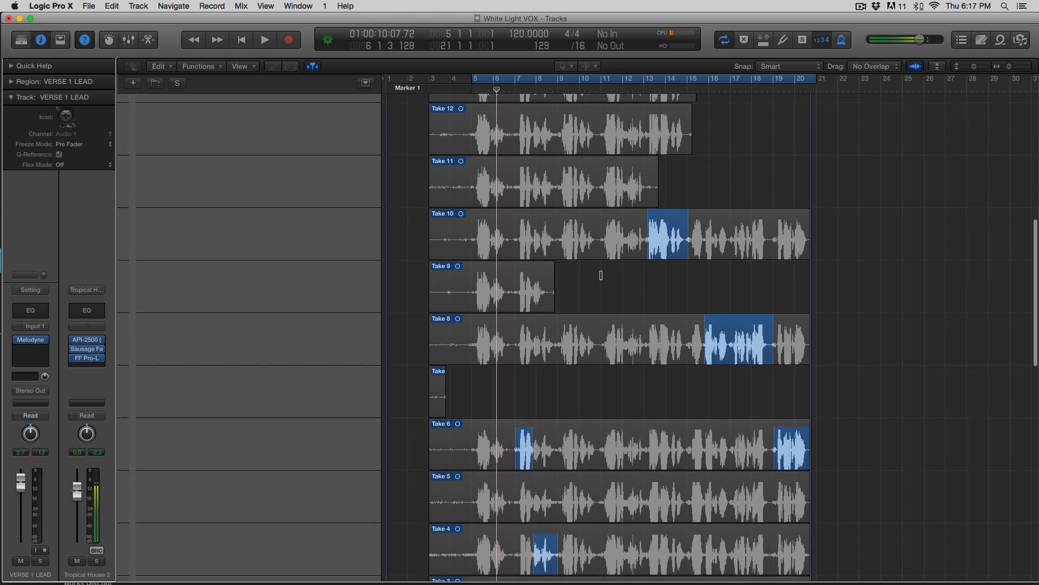
scroll(601, 275, down, 4)
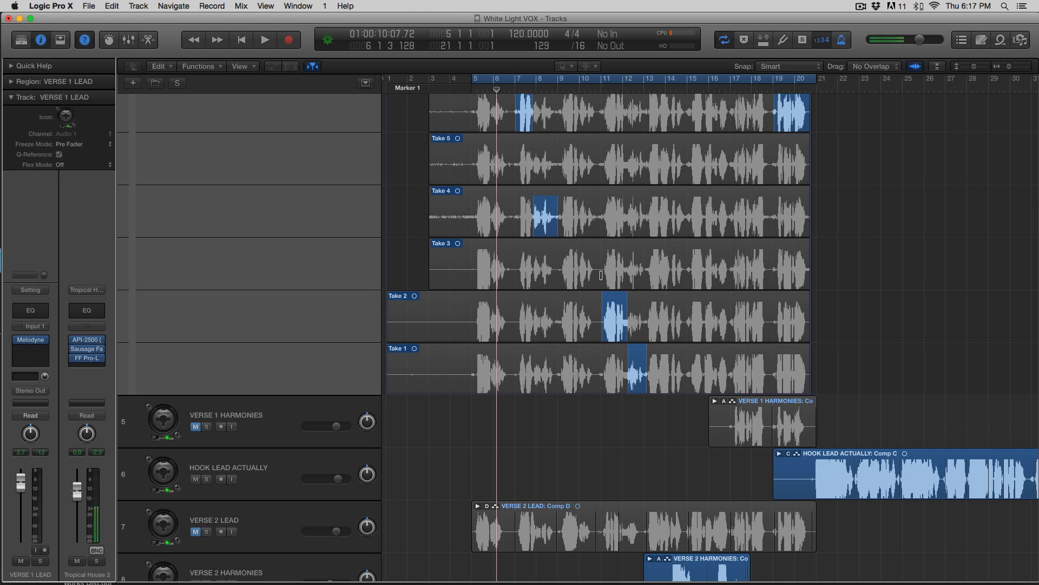
scroll(601, 275, up, 15)
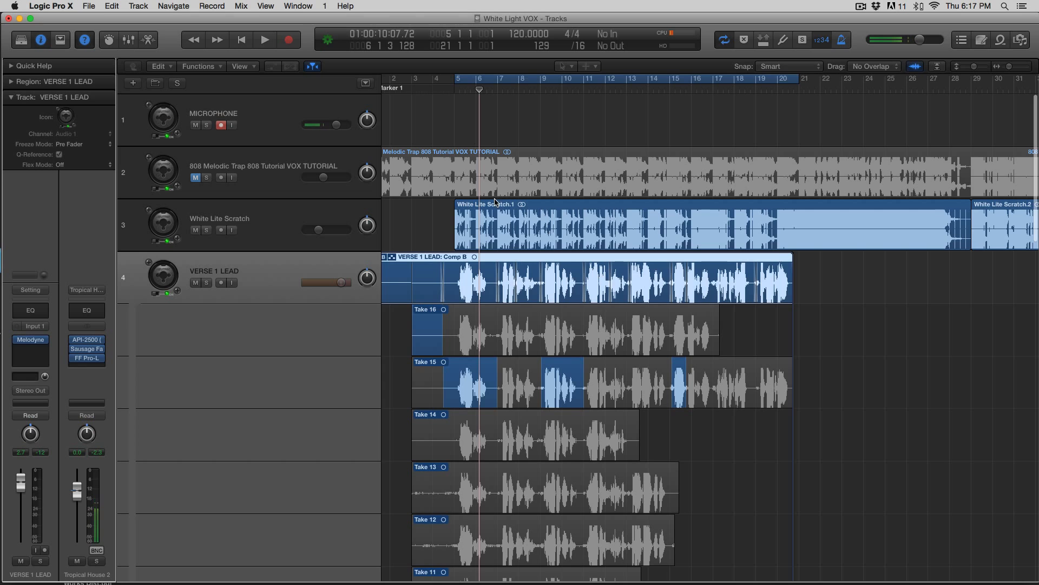
scroll(522, 317, down, 5)
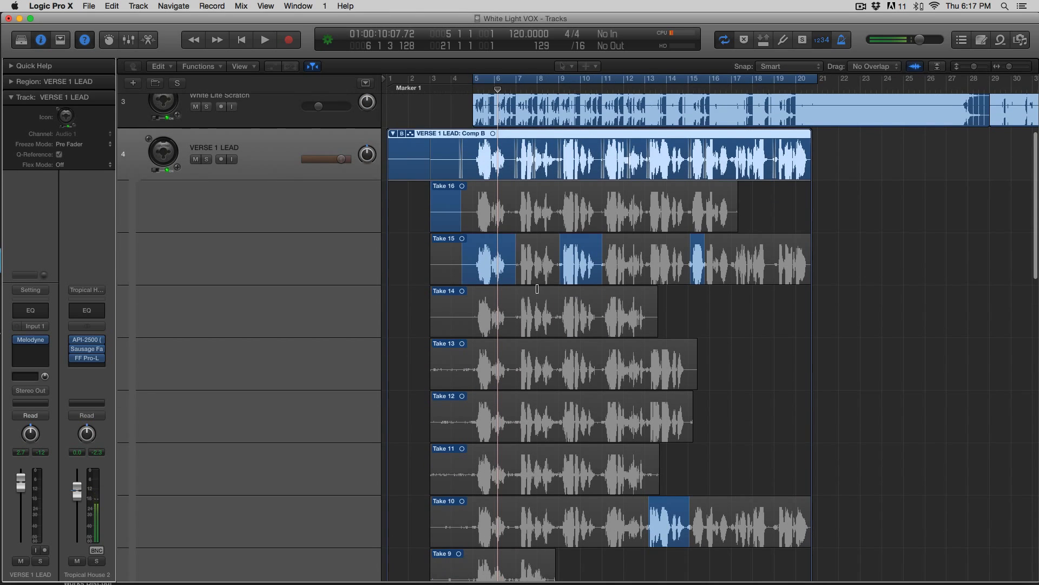
scroll(537, 288, down, 9)
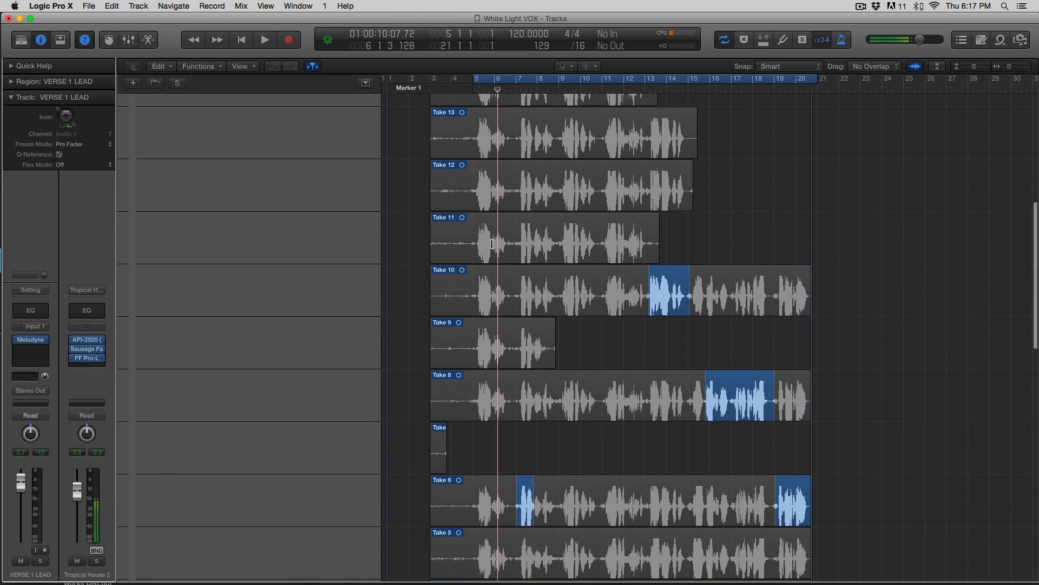
scroll(492, 244, down, 4)
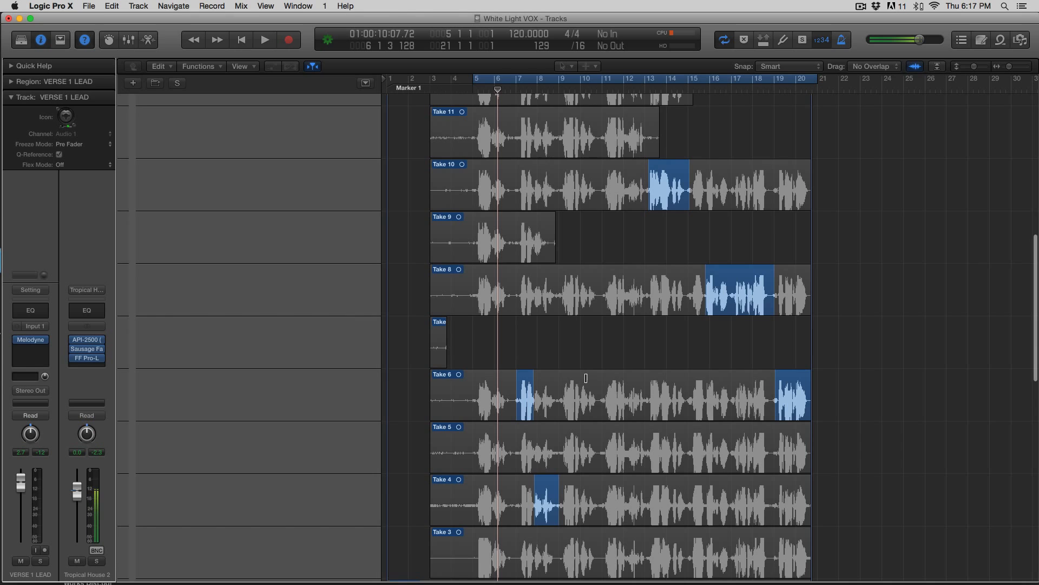
scroll(586, 378, down, 5)
scroll(692, 445, up, 8)
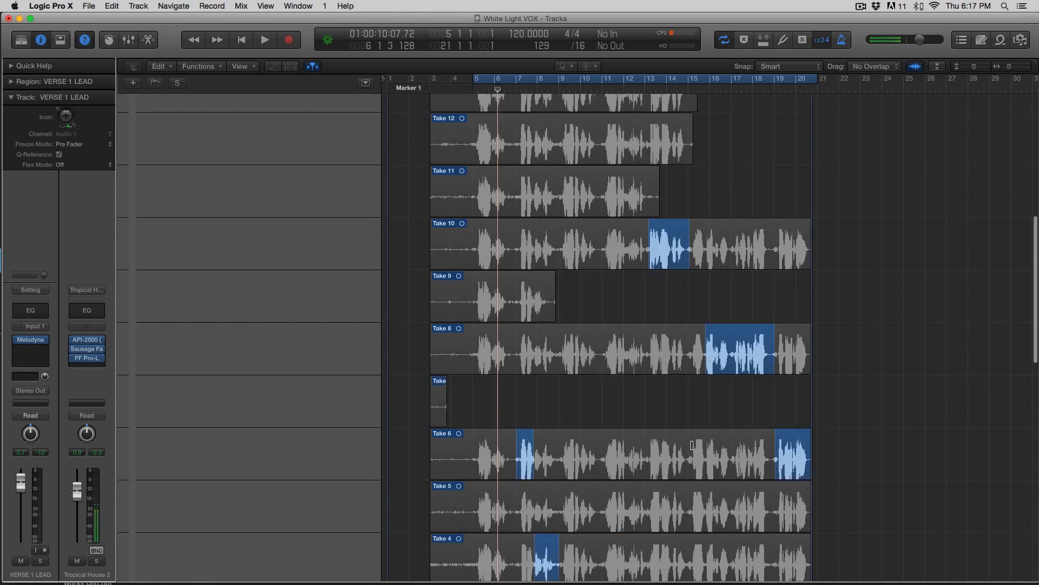
scroll(692, 445, up, 11)
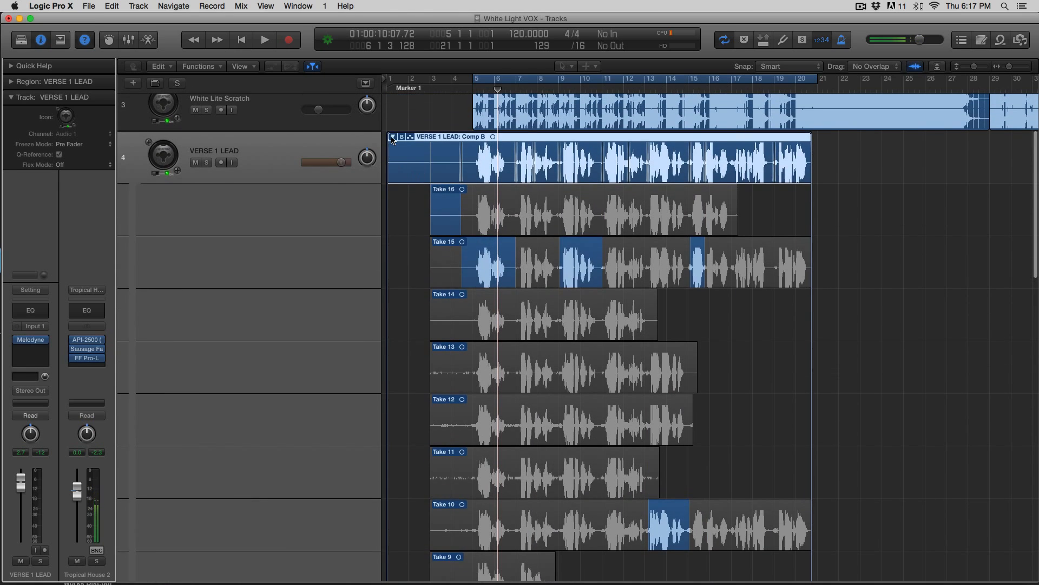
click(393, 137)
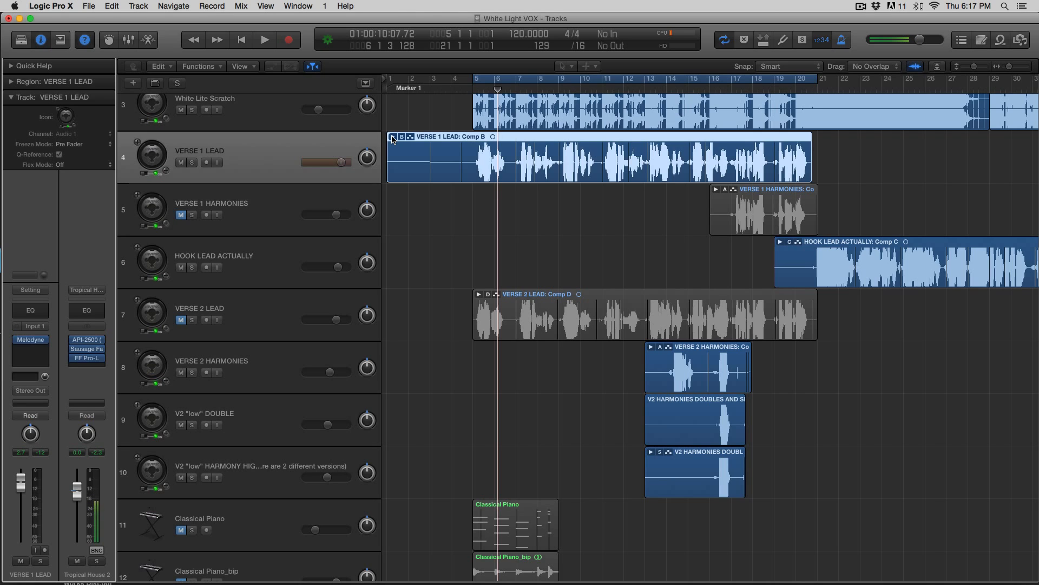
Inspect the comp segments in the opening bars of the VERSE 1 LEAD takes up close, and collapse the folder
click(393, 137)
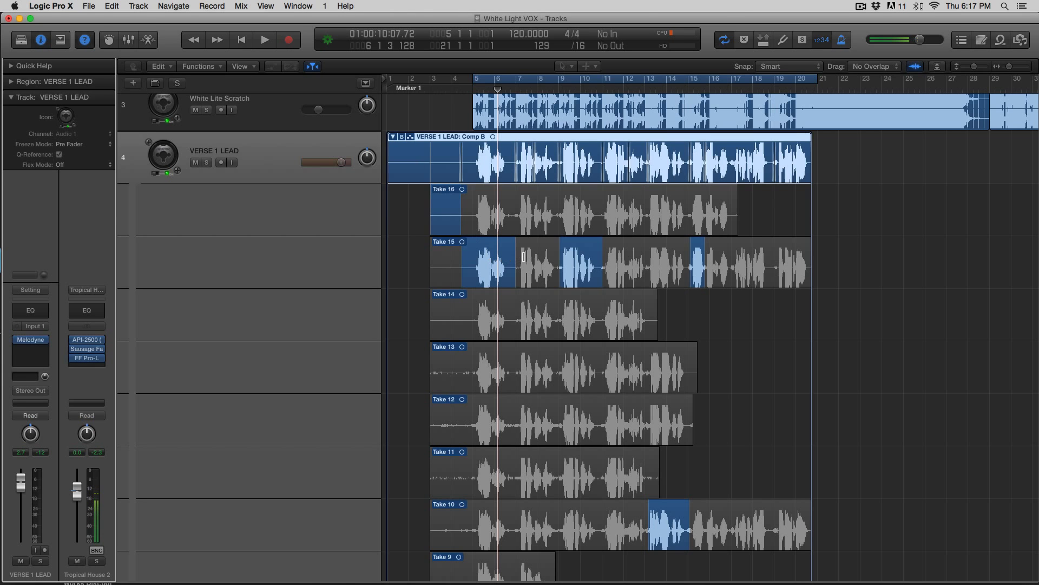
key(super+Right)
key(super+Right)
key(super+Right)
key(super+Right)
scroll(524, 257, left, 3)
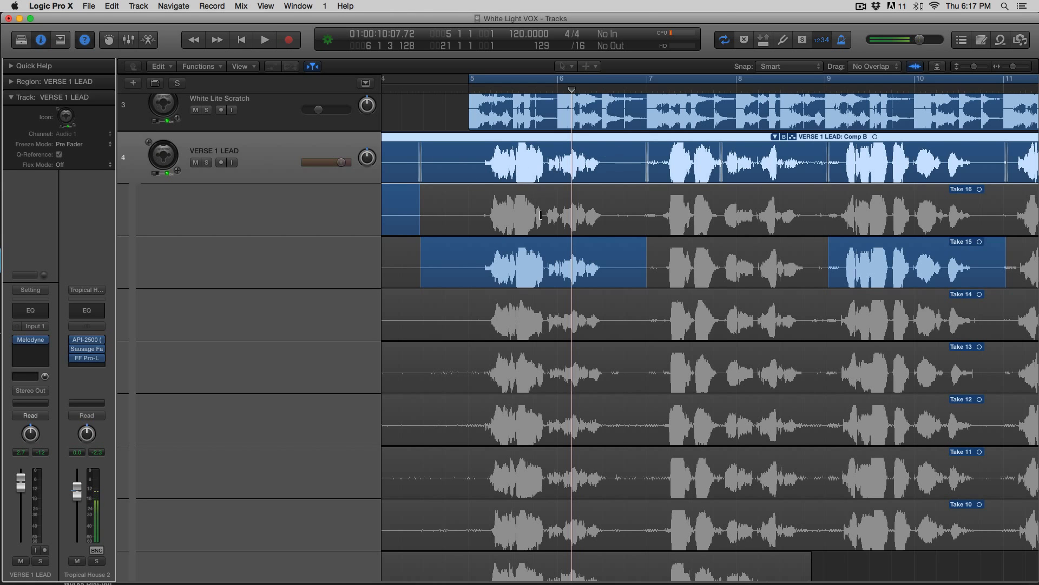
key(super+Left)
key(super+Left)
key(super+Left)
click(393, 139)
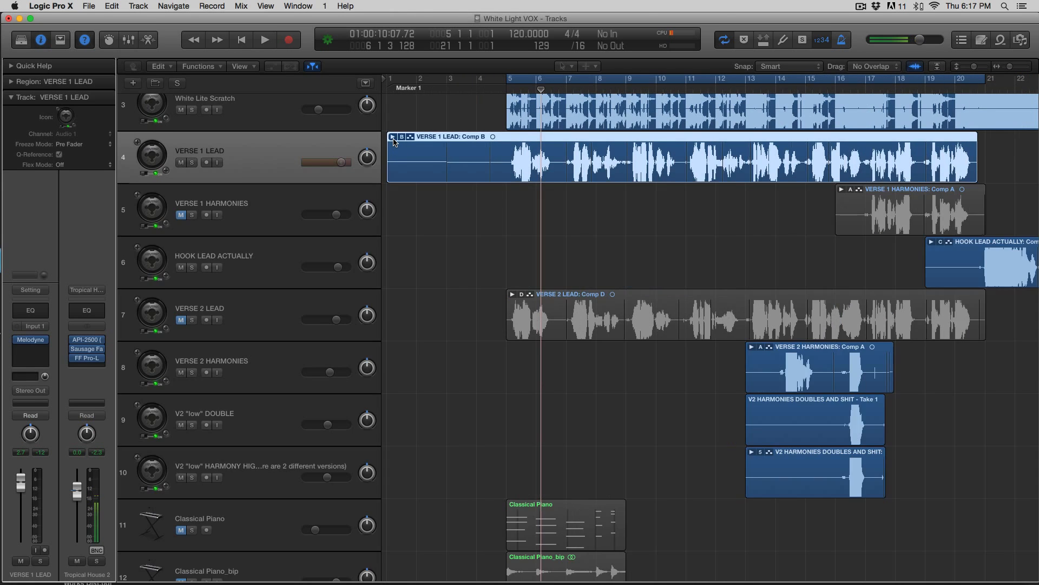
Select the MICROPHONE track and mute the VERSE 1 LEAD and White Lite Scratch tracks
key(super+Left)
key(super+Up)
key(super+Up)
click(251, 110)
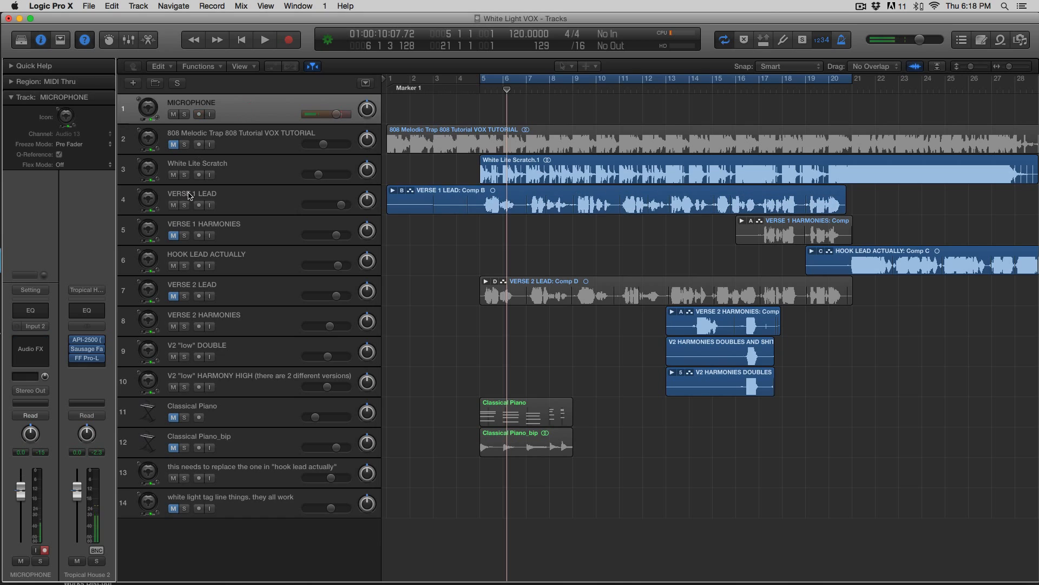
click(174, 206)
click(173, 175)
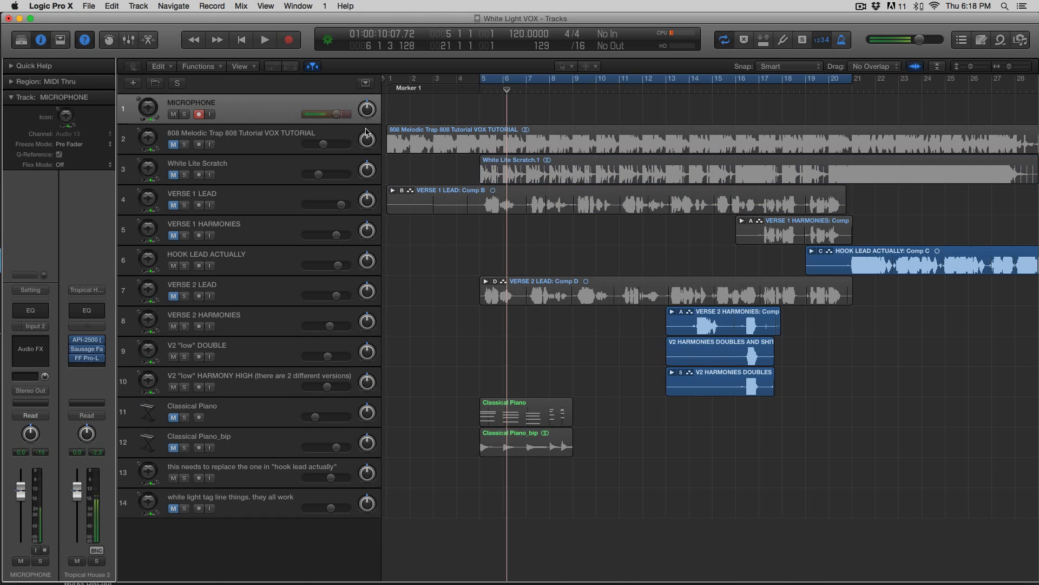
Set the cycle range to bars 5 to 7 and record two looped takes on the MICROPHONE track
click(492, 80)
drag(492, 80, 530, 87)
key(super+Right)
key(r)
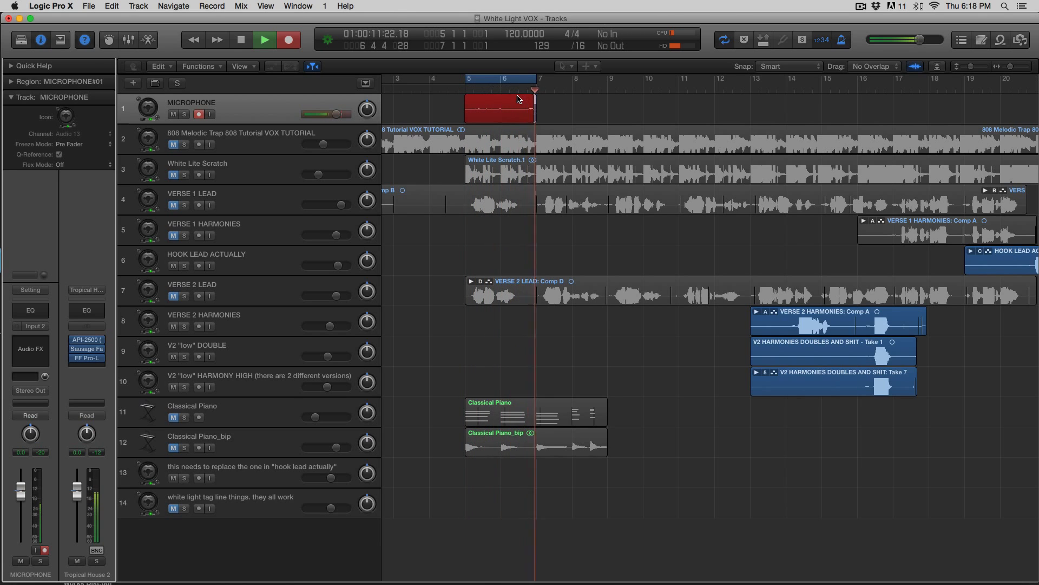
key(space)
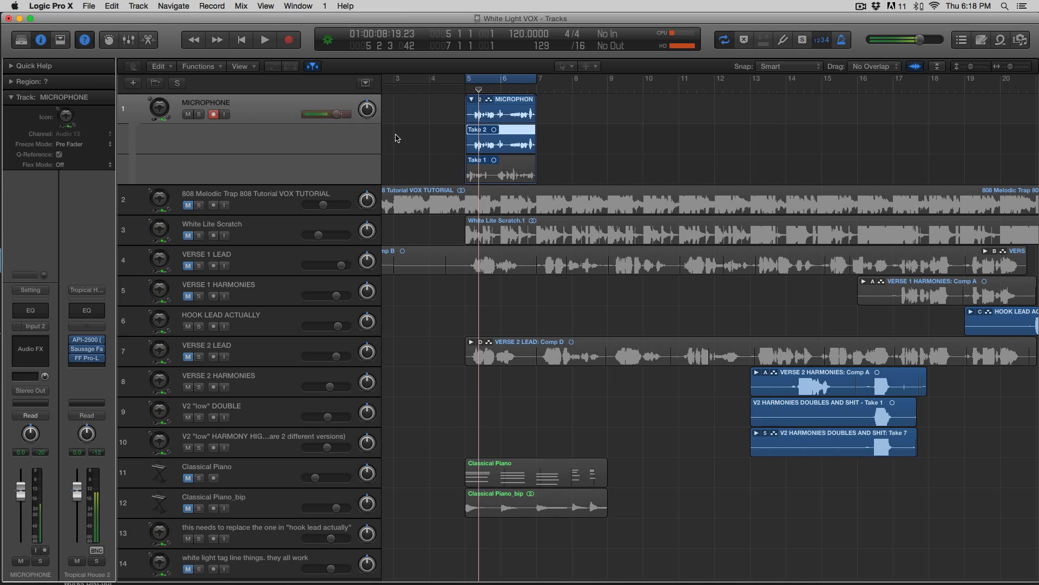
Audition Take 1 and Take 2 of the MICROPHONE take folder by switching between them during playback
click(481, 115)
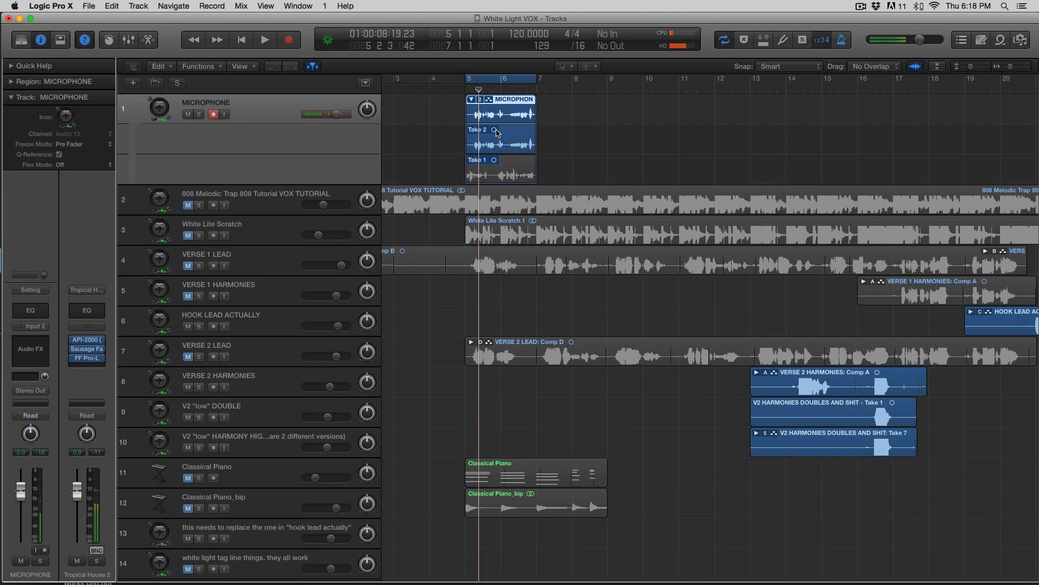
key(z)
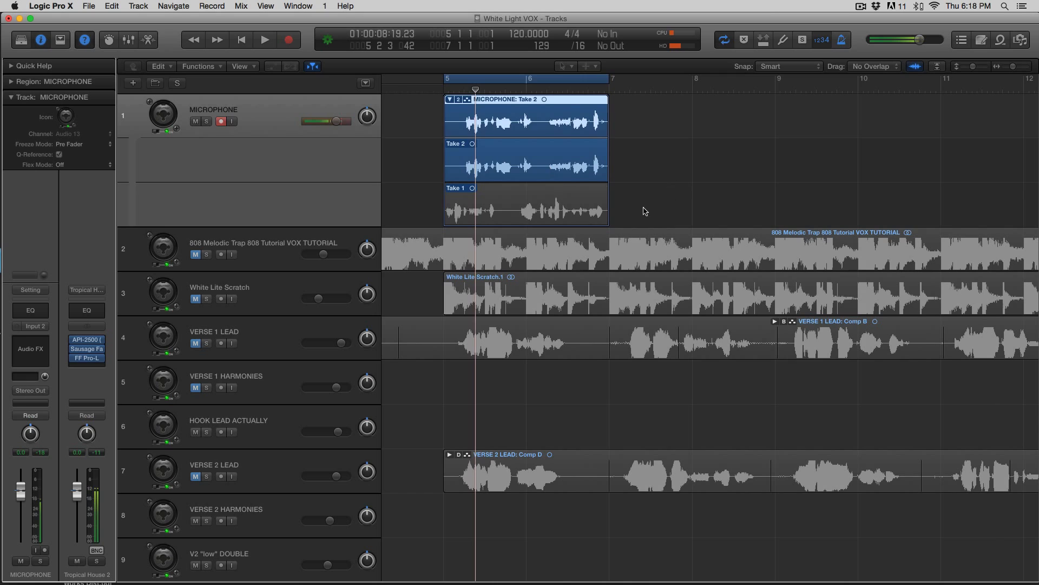
click(560, 200)
key(space)
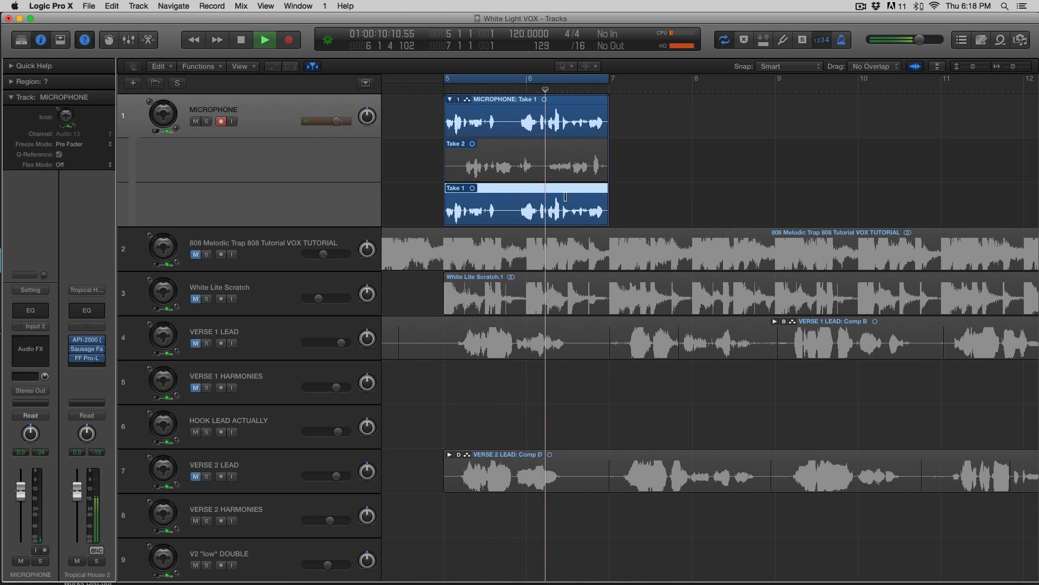
click(539, 167)
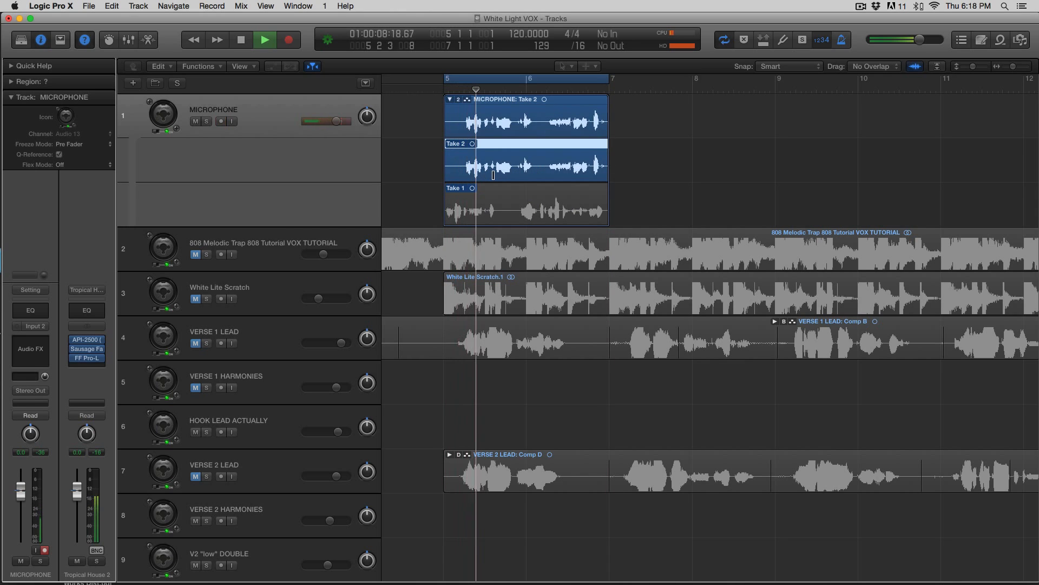
click(448, 101)
key(space)
click(450, 100)
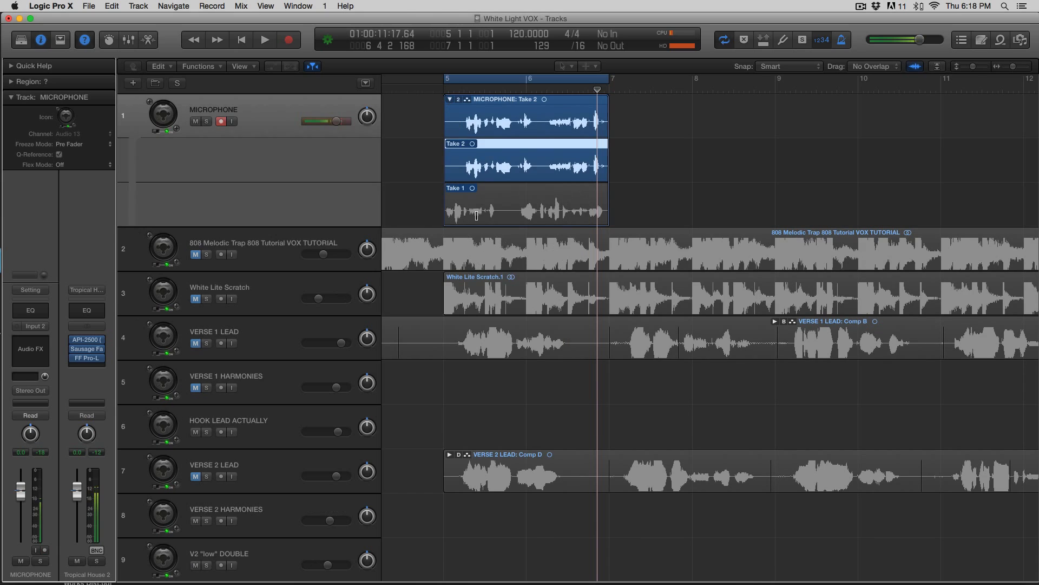
Comp the MICROPHONE takes, using Take 1 for the phrase around bar 6 and Take 2 for the rest, and play the result
mouse_move(446, 167)
mouse_down()
mouse_move(524, 167)
mouse_move(446, 168)
mouse_up()
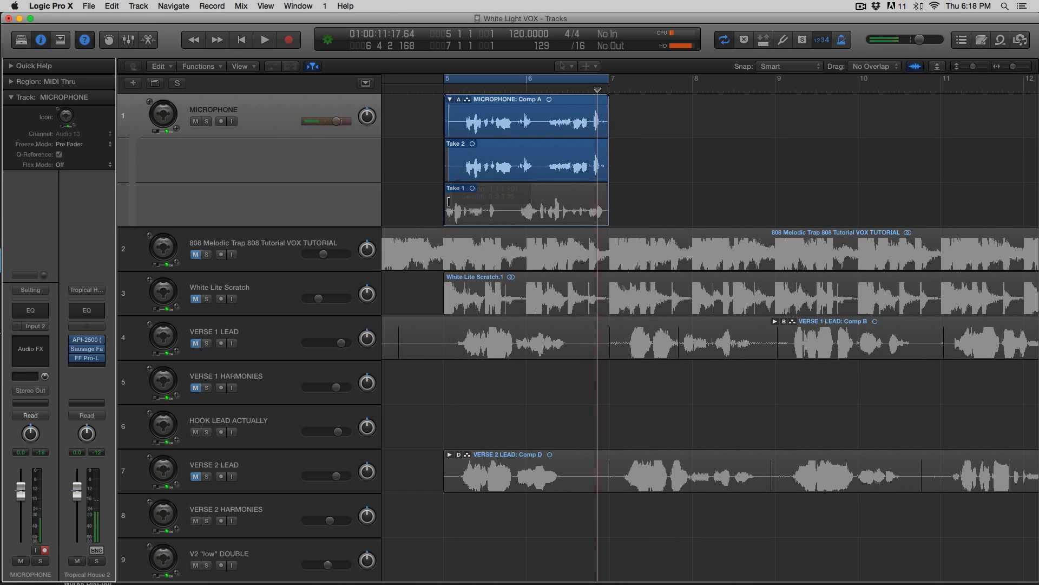
drag(500, 209, 441, 210)
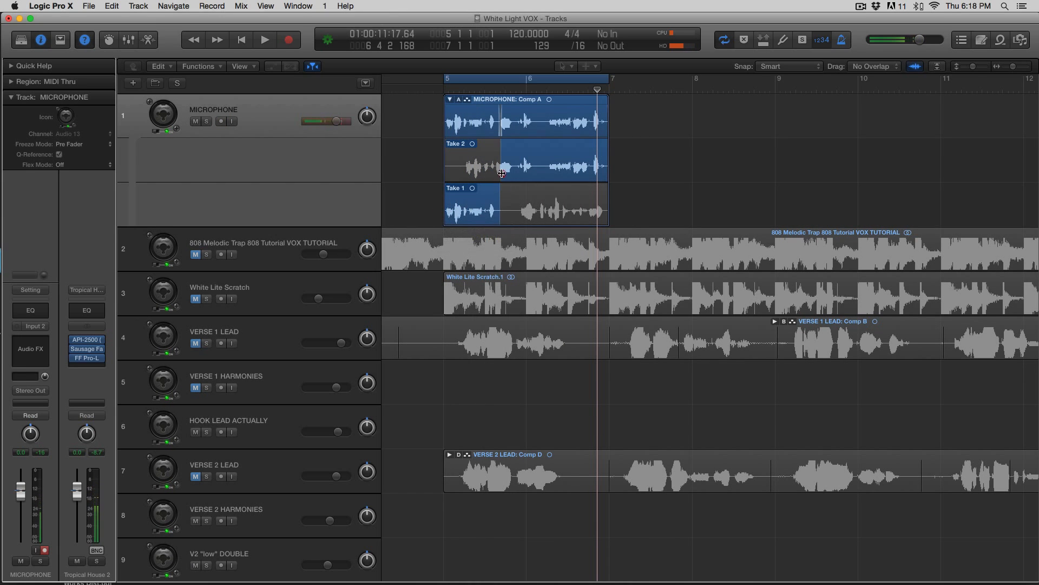
drag(502, 175, 435, 170)
key(space)
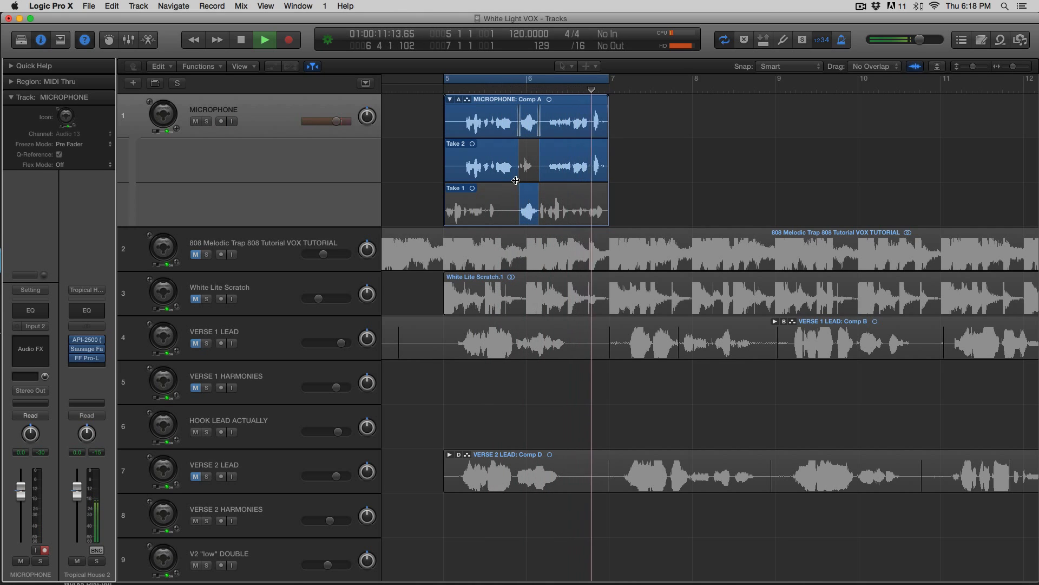
key(space)
click(489, 200)
click(483, 154)
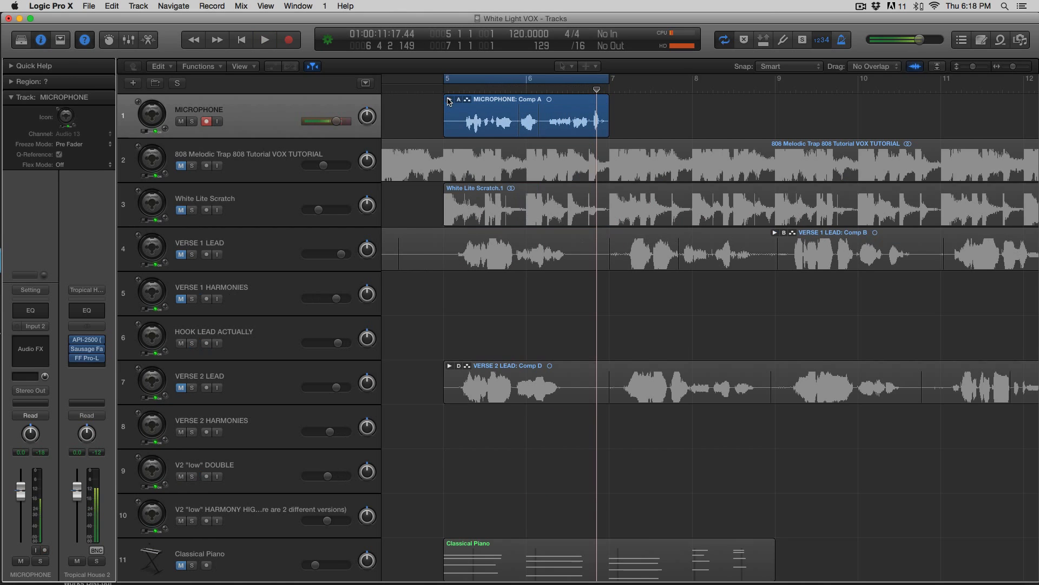
Delete the MICROPHONE take folder together with its recorded audio file from disk, and turn off cycle mode
click(449, 99)
click(466, 116)
key(Delete)
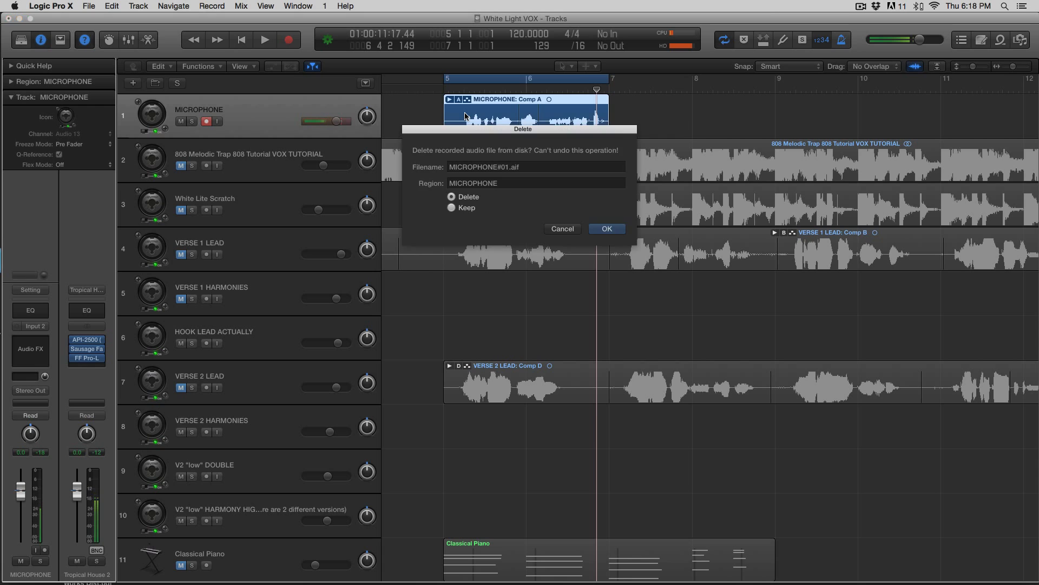
key(Return)
click(464, 79)
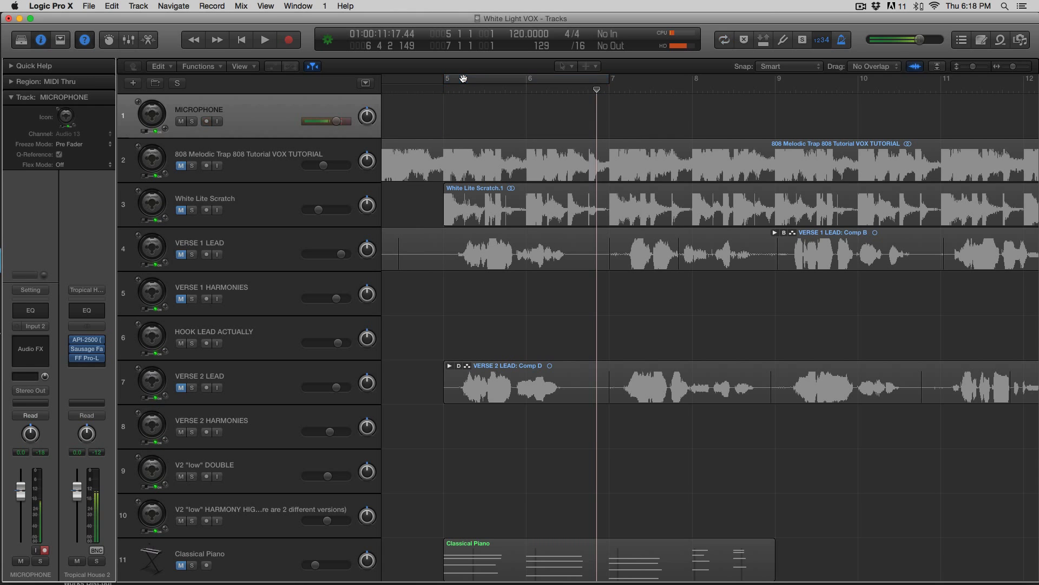
Unmute the White Lite Scratch and VERSE 1 LEAD tracks, and enable the cycle over bars 5 to 21
click(464, 80)
key(super+Left)
key(super+Left)
key(super+Left)
key(super+Left)
key(super+Left)
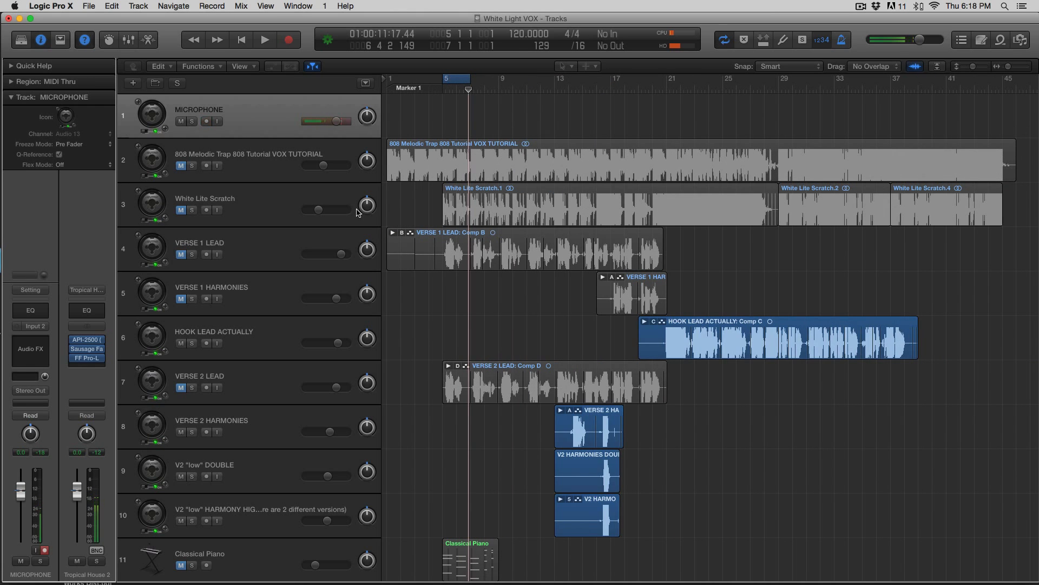
click(263, 238)
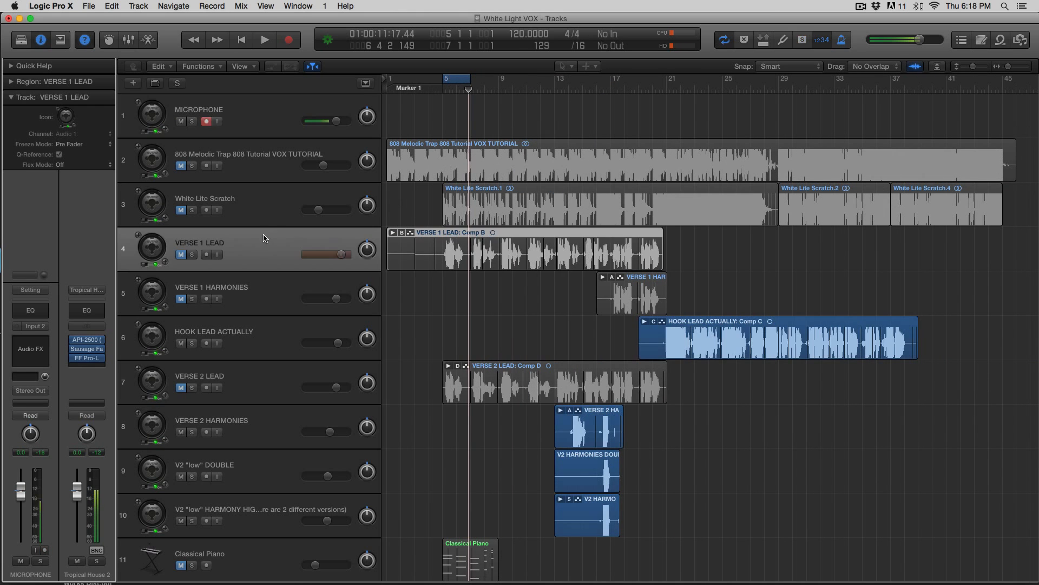
click(181, 253)
click(181, 211)
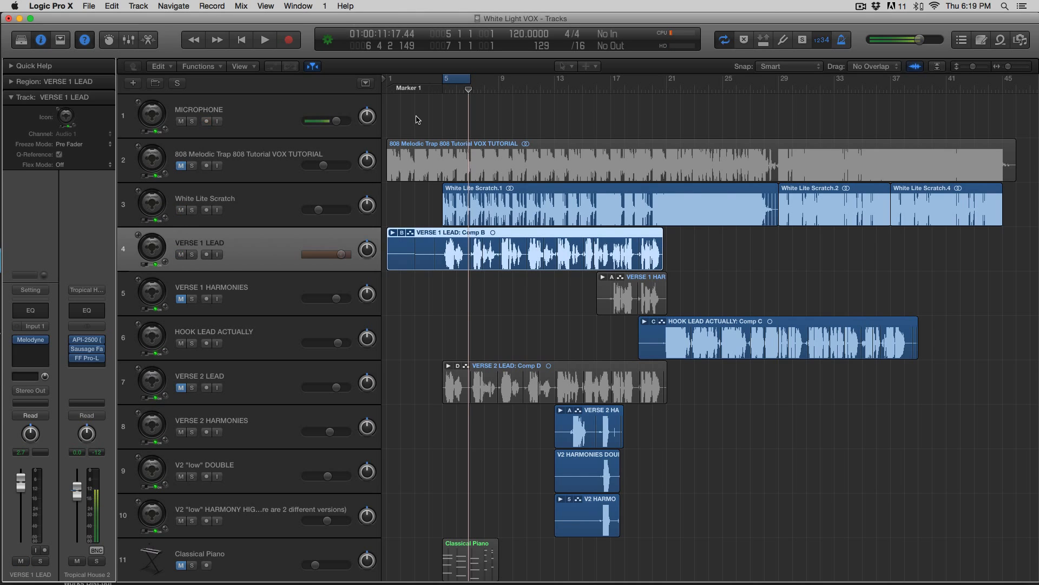
drag(467, 81, 662, 98)
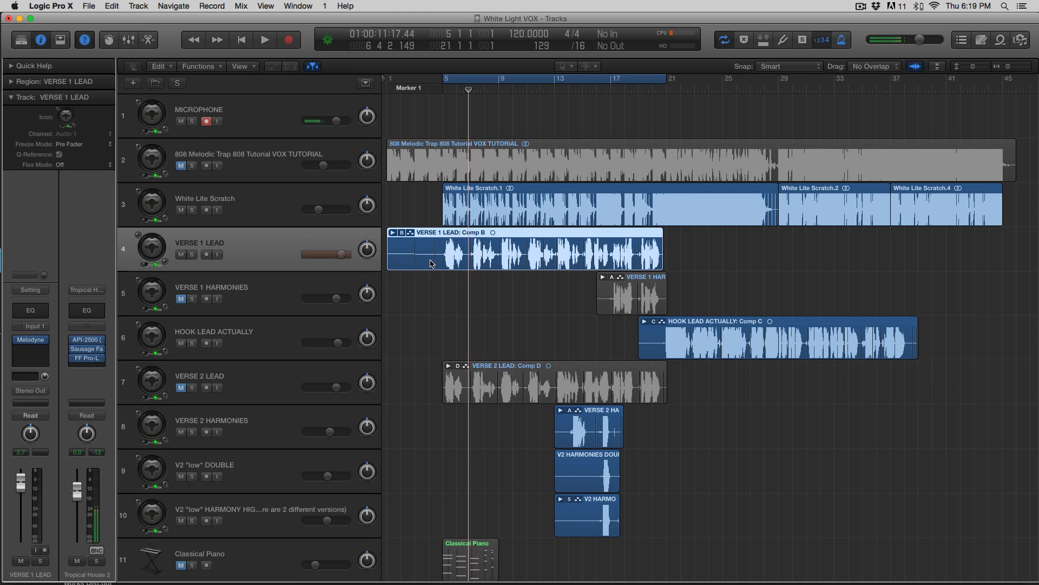
Unfold the VERSE 1 LEAD take folder, look through its takes and comp selections, and fold it again
key(super+Right)
key(super+Right)
scroll(497, 277, left, 5)
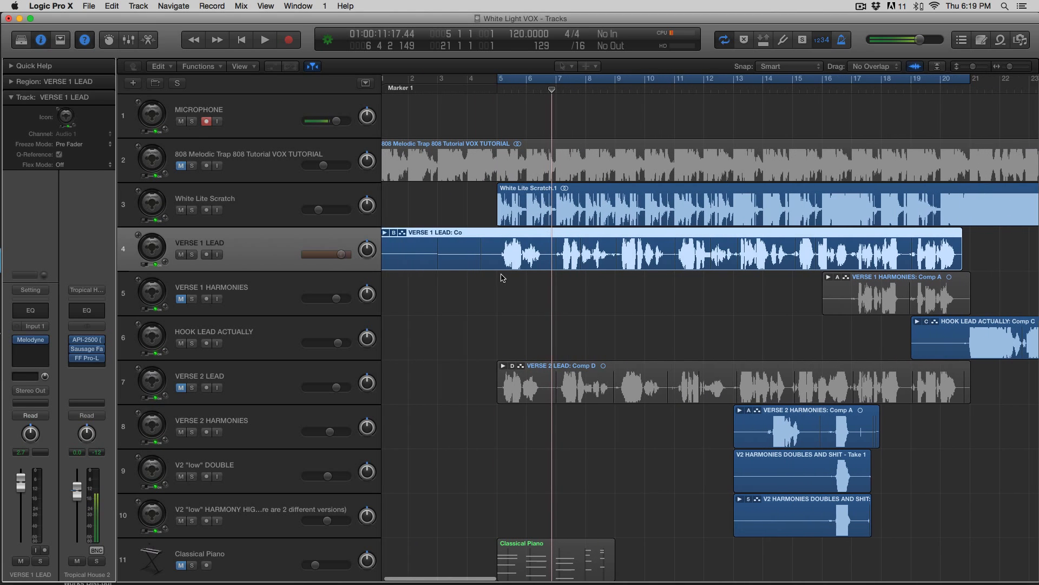
click(392, 232)
scroll(640, 316, down, 3)
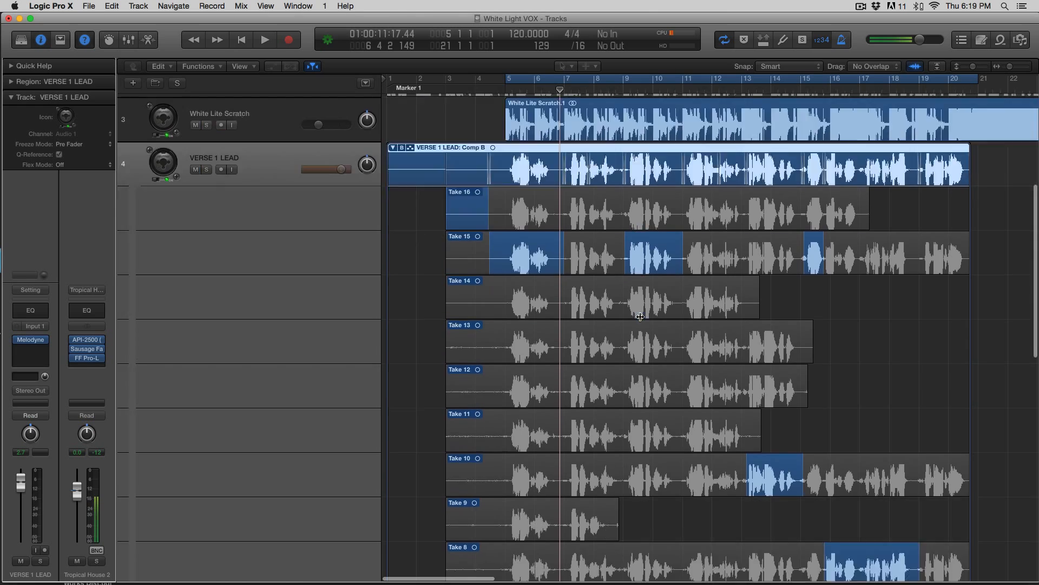
scroll(640, 317, up, 3)
click(392, 233)
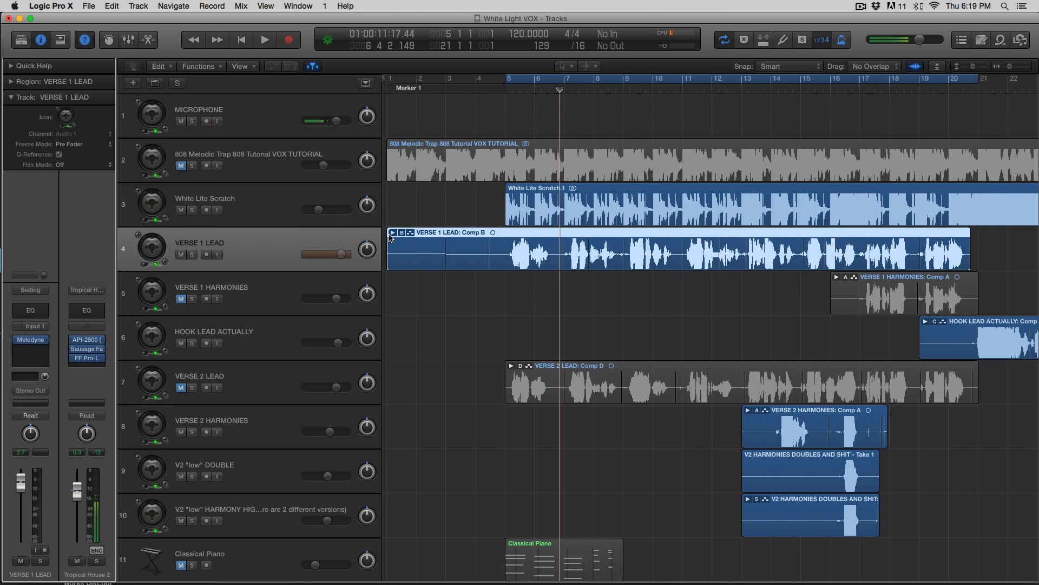
Examine the comp transition around bar 7 in the unfolded VERSE 1 LEAD take folder, and fold the takes away
click(392, 232)
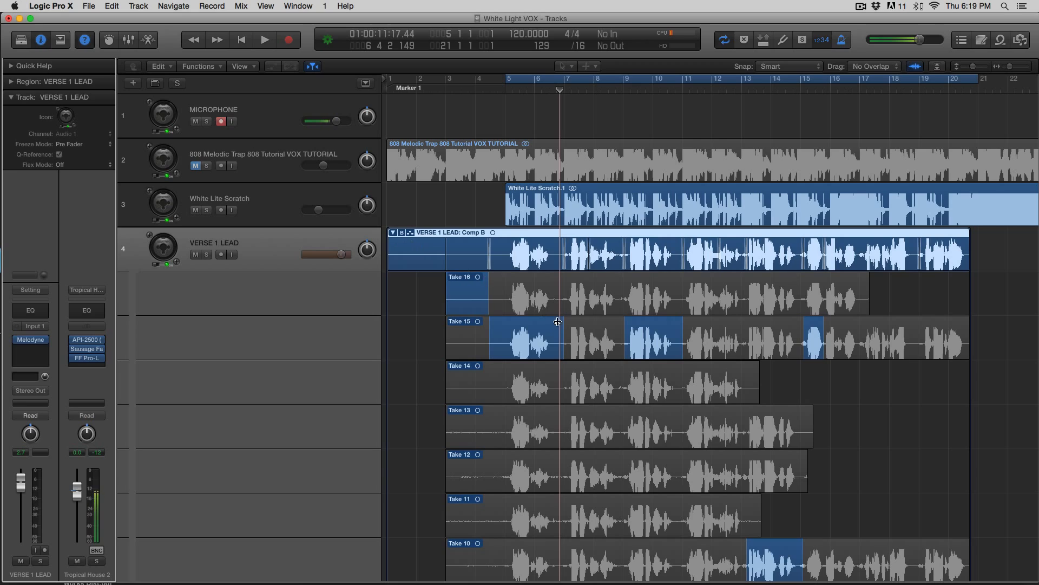
key(super+Right)
key(super+Right)
key(super+Right)
key(super+Right)
key(super+Right)
key(super+Right)
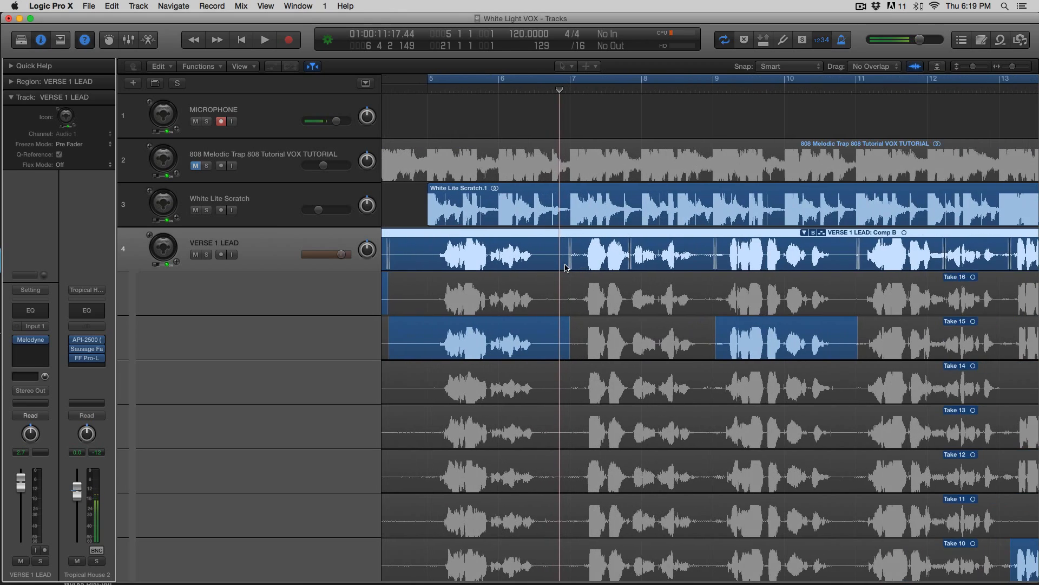
key(super+Right)
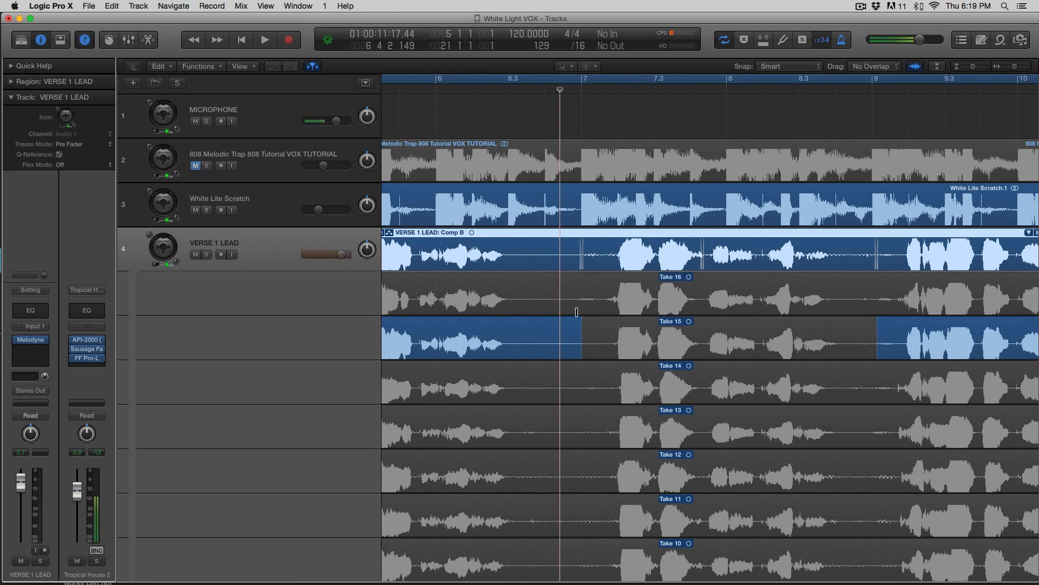
key(super+Left)
key(super+Left)
key(super+Left)
key(super+Left)
key(super+Left)
key(super+Left)
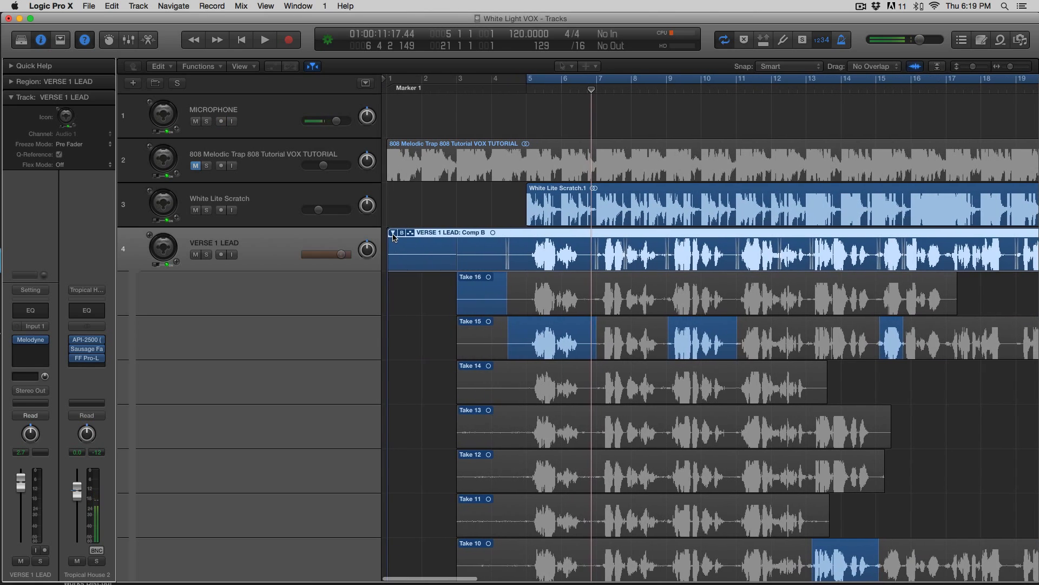
click(393, 234)
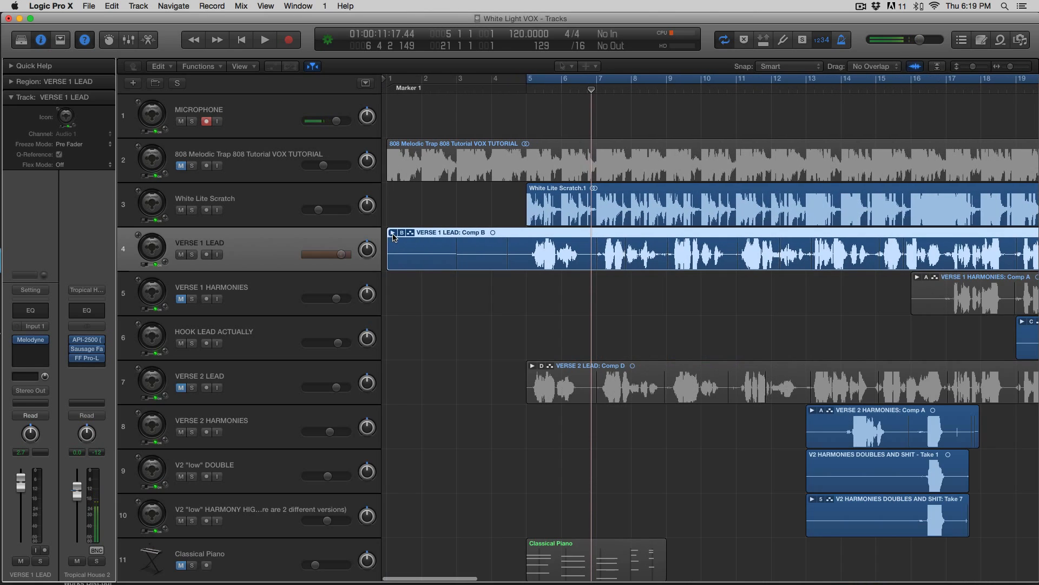
Arm Transfer in the Melodyne plug-in of VERSE 1 LEAD and place the playhead at bar 5
click(29, 341)
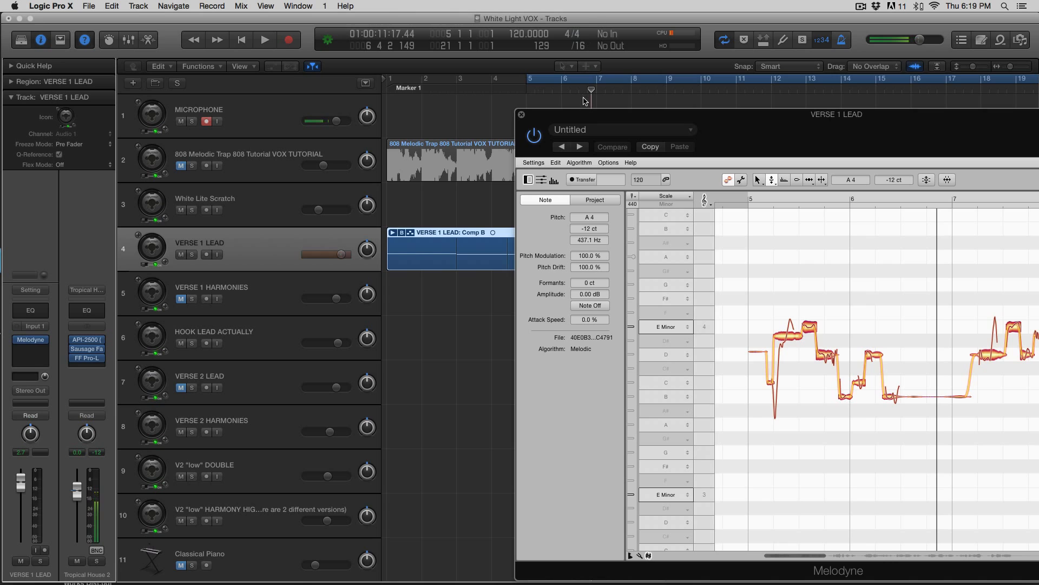
drag(588, 115, 566, 99)
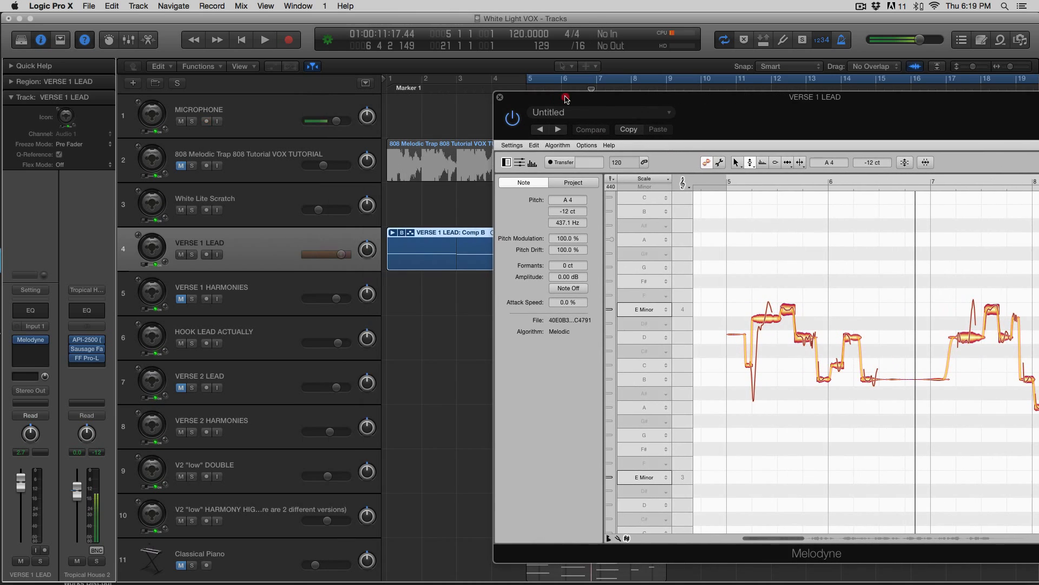
click(553, 163)
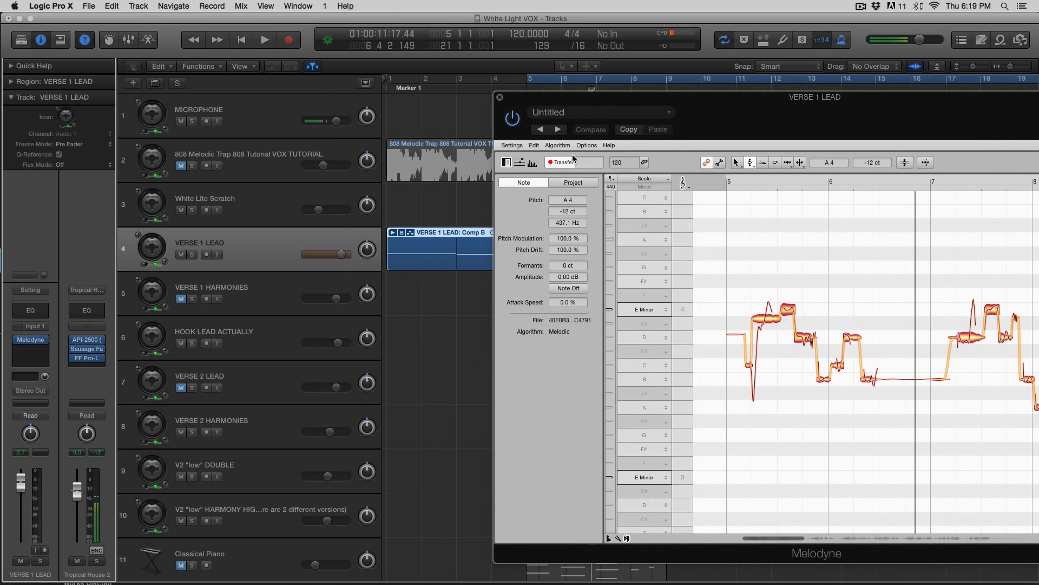
drag(539, 98, 685, 148)
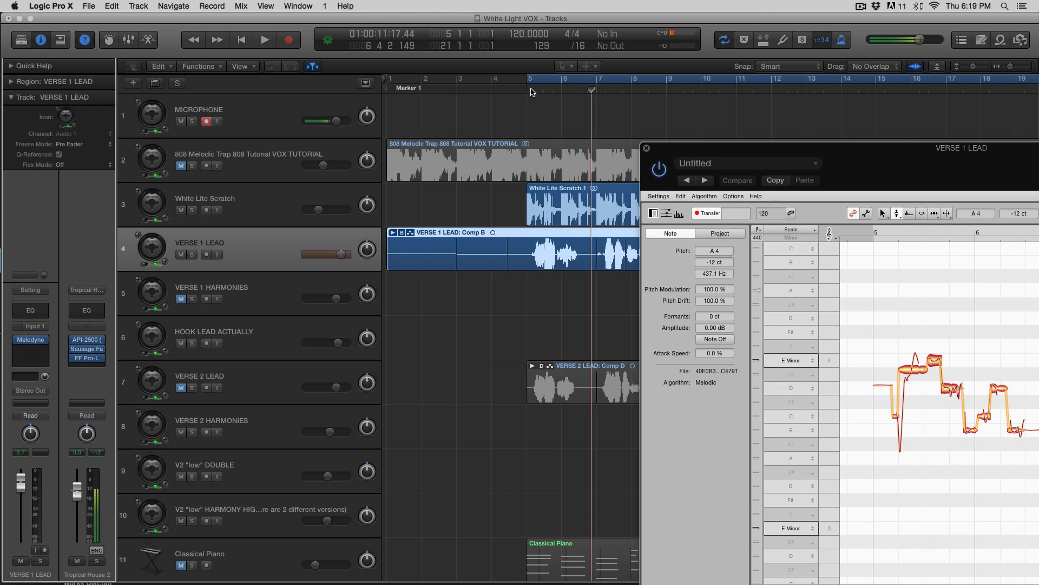
click(534, 86)
click(432, 90)
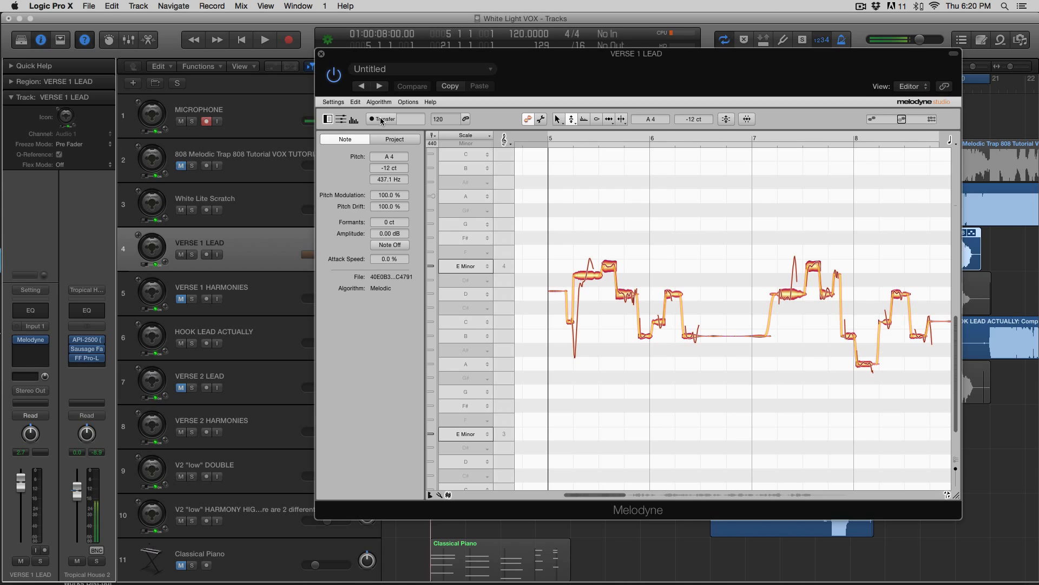
Review the transferred vocal in Melodyne and select the notes of the phrases before bar 9
scroll(519, 254, down, 1)
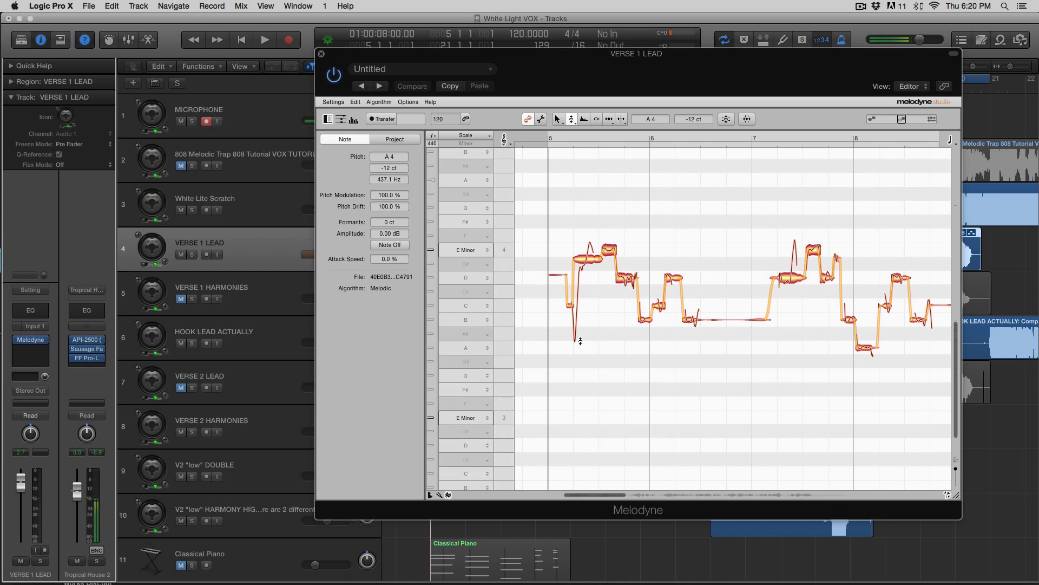
scroll(520, 254, up, 10)
scroll(618, 264, down, 12)
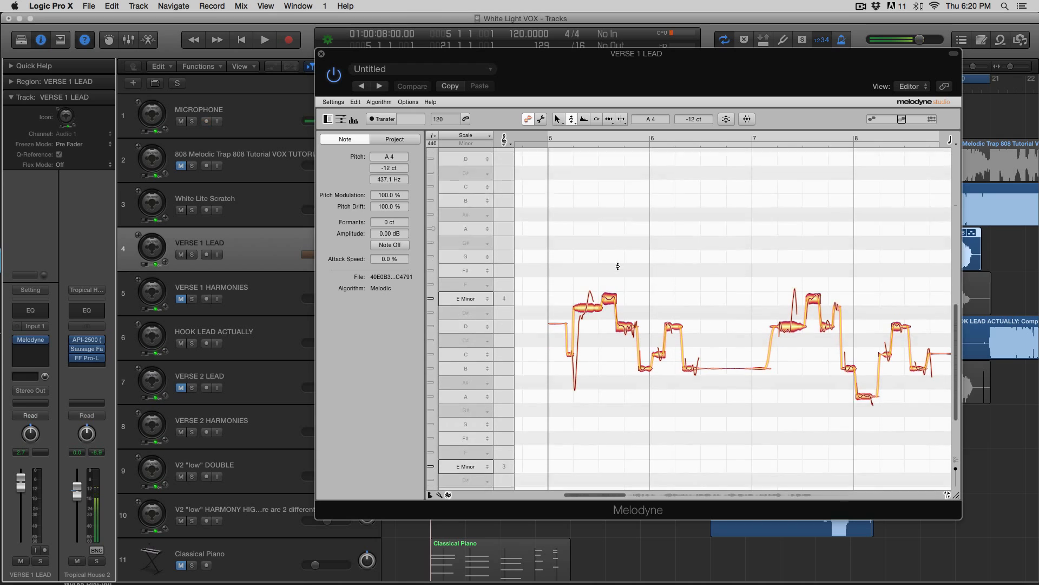
scroll(618, 267, right, 3)
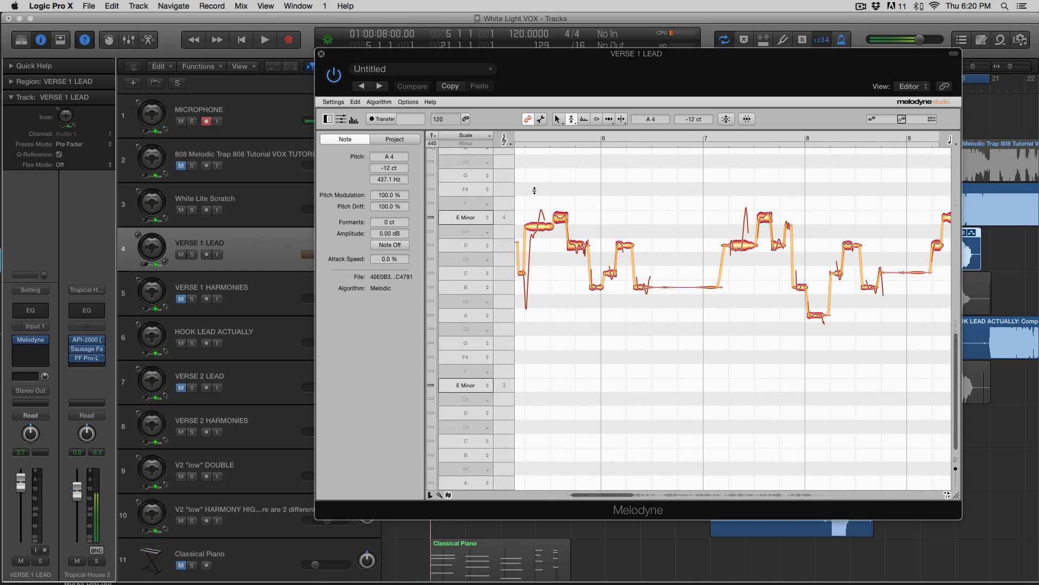
drag(548, 187, 893, 389)
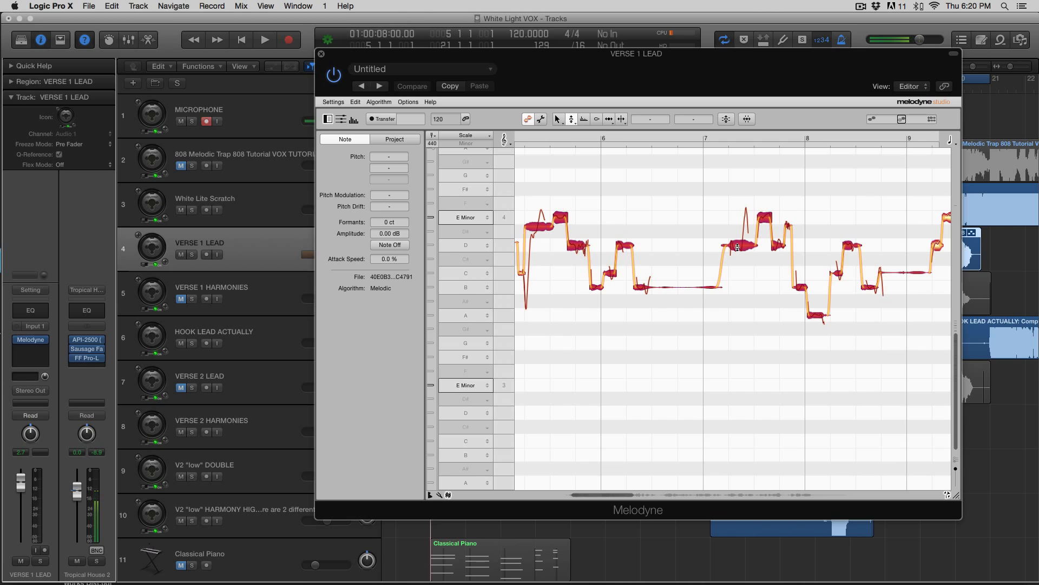
Select the Melodyne notes of the phrase around bars 9 and 10, look through the remaining notes, and close the plug-in window
scroll(737, 248, right, 5)
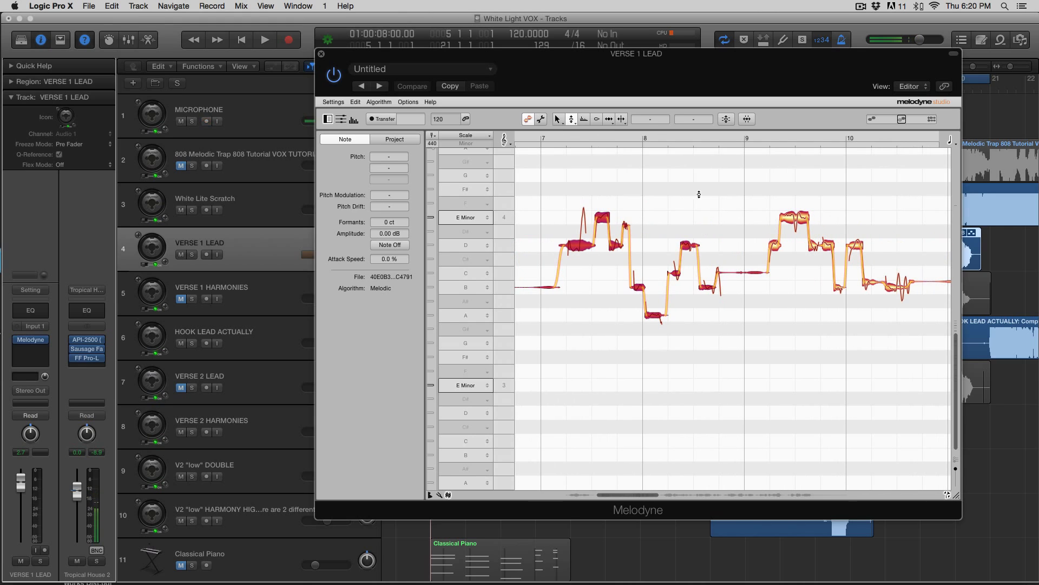
drag(716, 189, 956, 321)
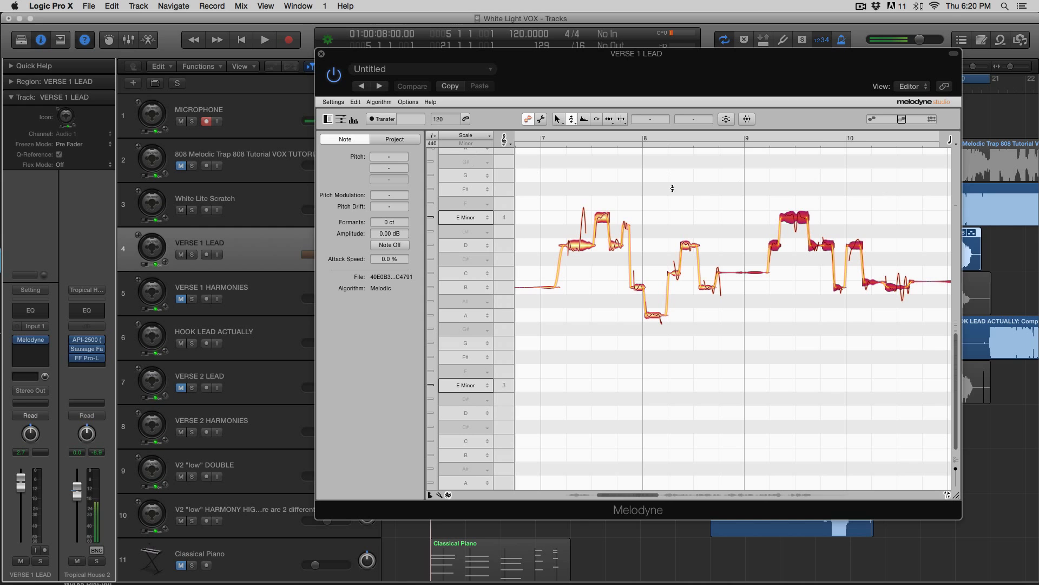
scroll(731, 206, right, 9)
scroll(779, 246, right, 5)
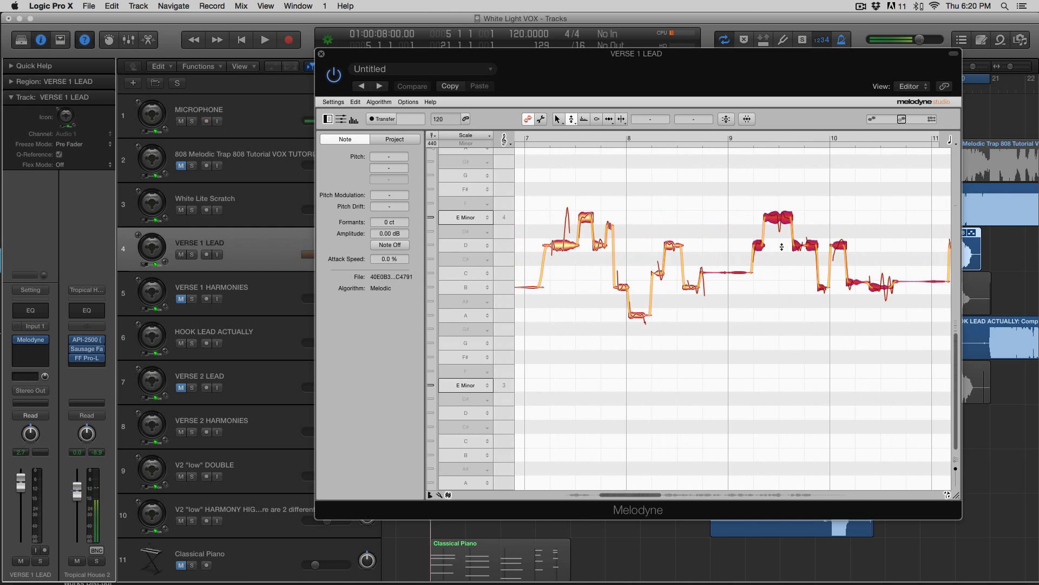
scroll(779, 247, up, 5)
scroll(779, 247, down, 5)
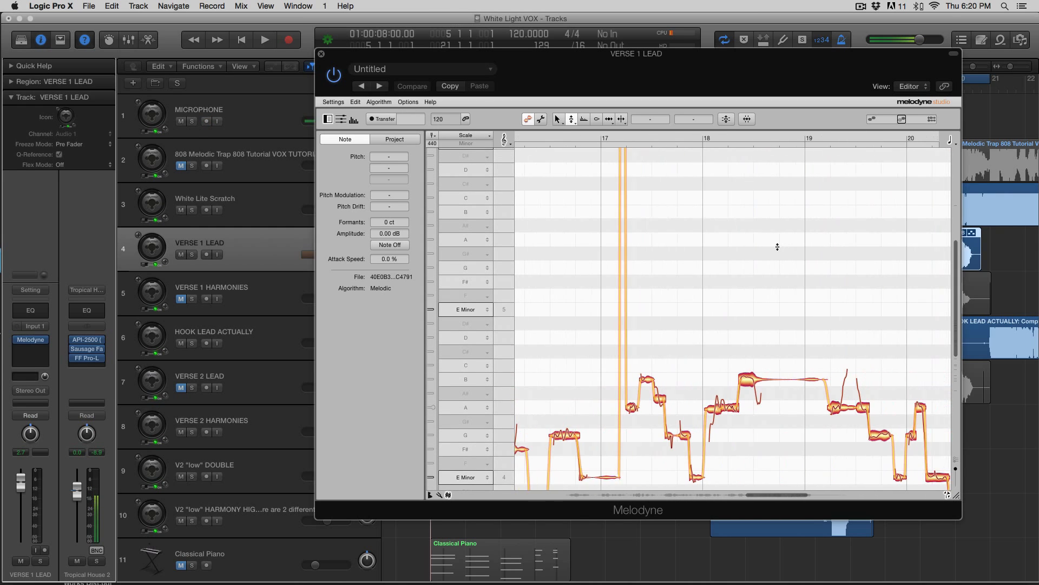
click(321, 53)
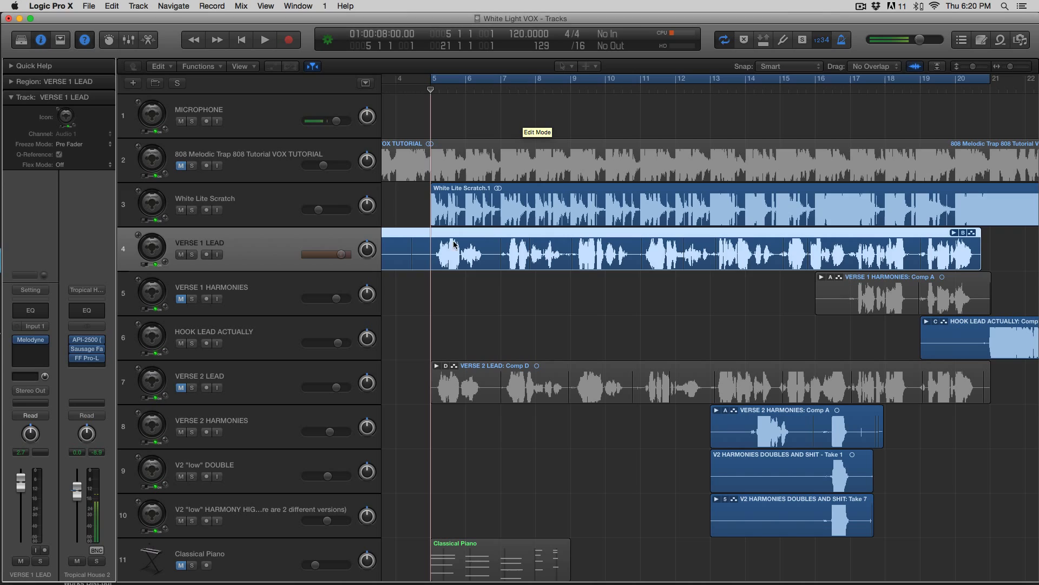
Reopen Melodyne on VERSE 1 LEAD, examine the note blobs between bars 13 and 20, and close the plug-in window
click(280, 222)
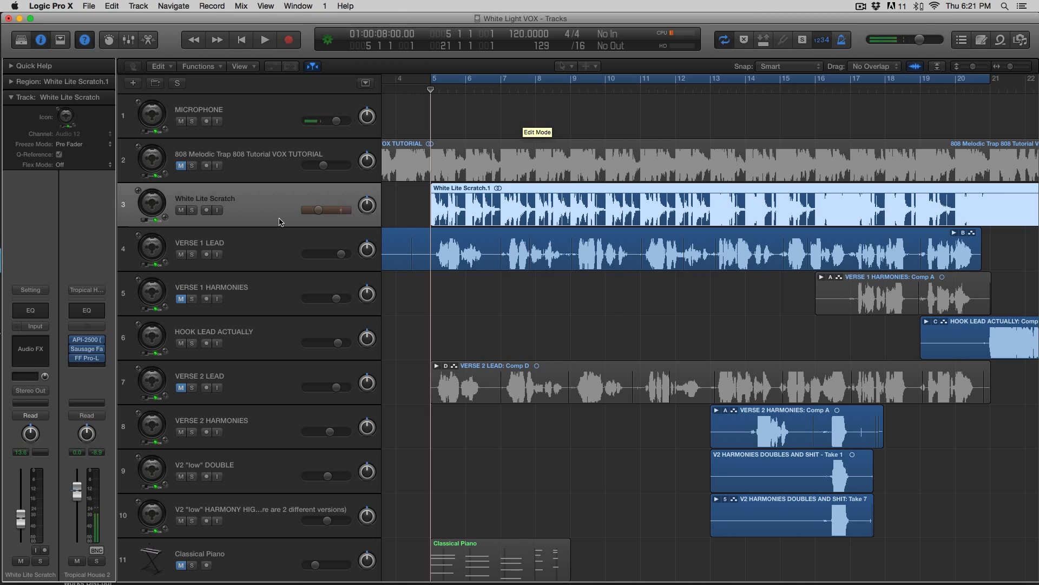
scroll(280, 233, right, 2)
click(280, 246)
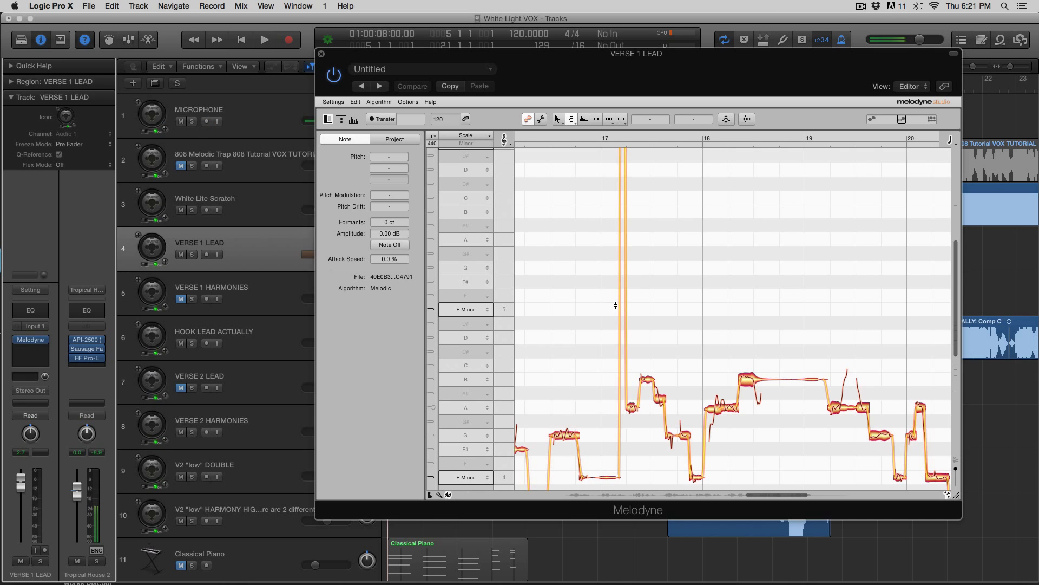
scroll(780, 236, down, 8)
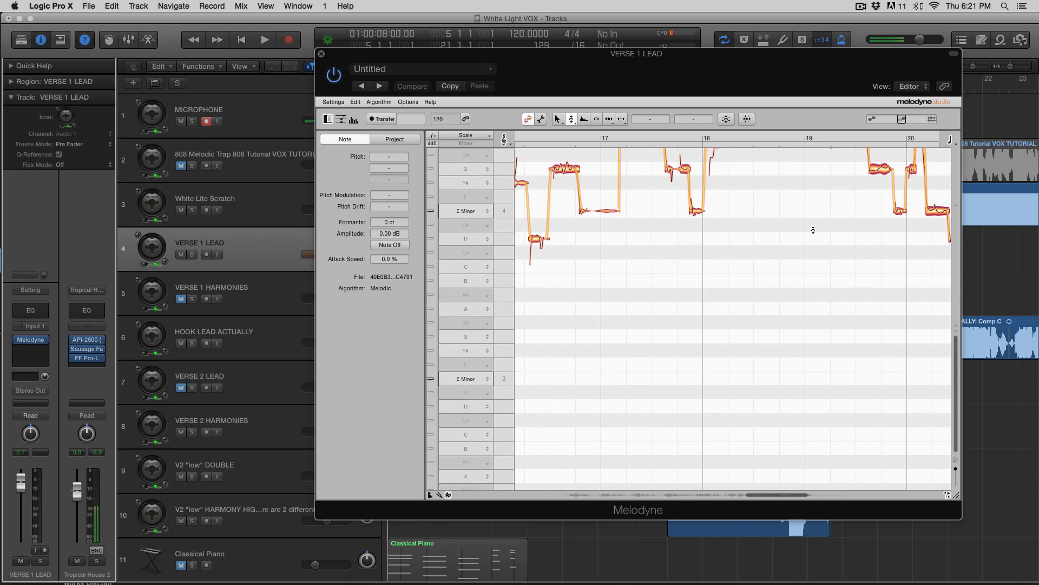
scroll(810, 227, up, 4)
scroll(773, 225, left, 5)
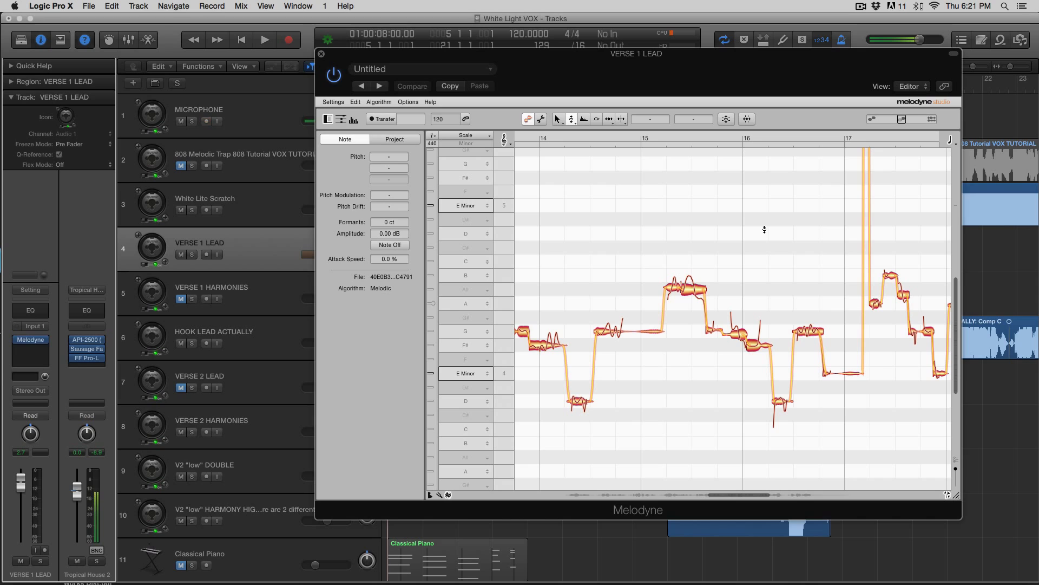
scroll(699, 227, left, 1)
scroll(706, 230, left, 4)
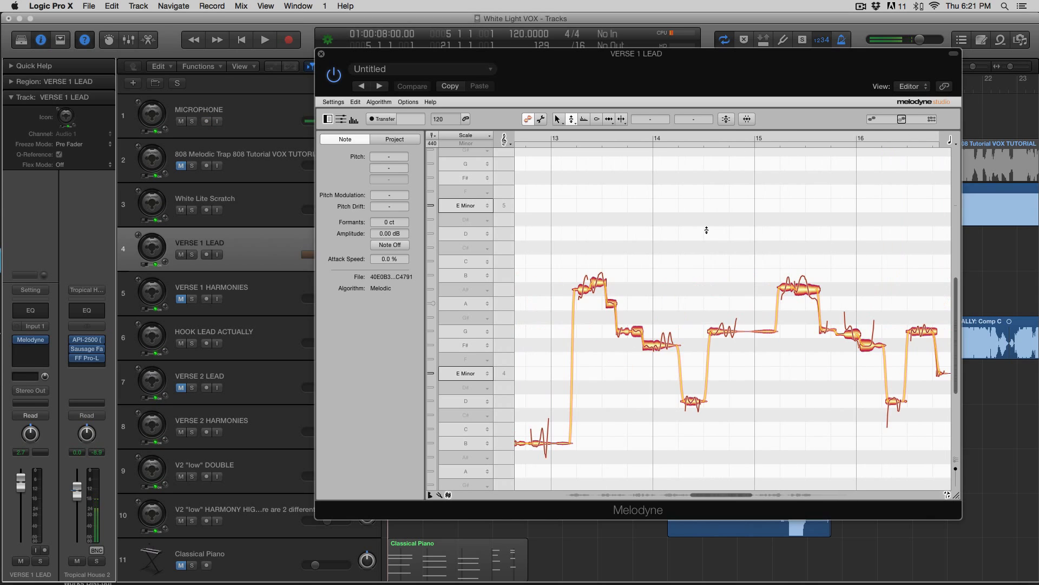
scroll(707, 230, down, 4)
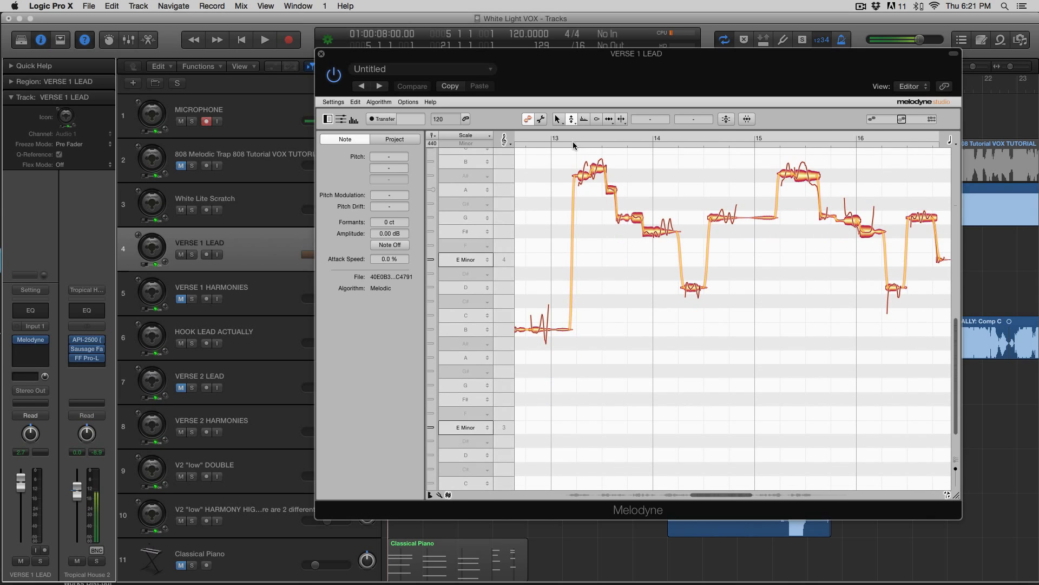
drag(572, 119, 641, 137)
scroll(728, 198, right, 10)
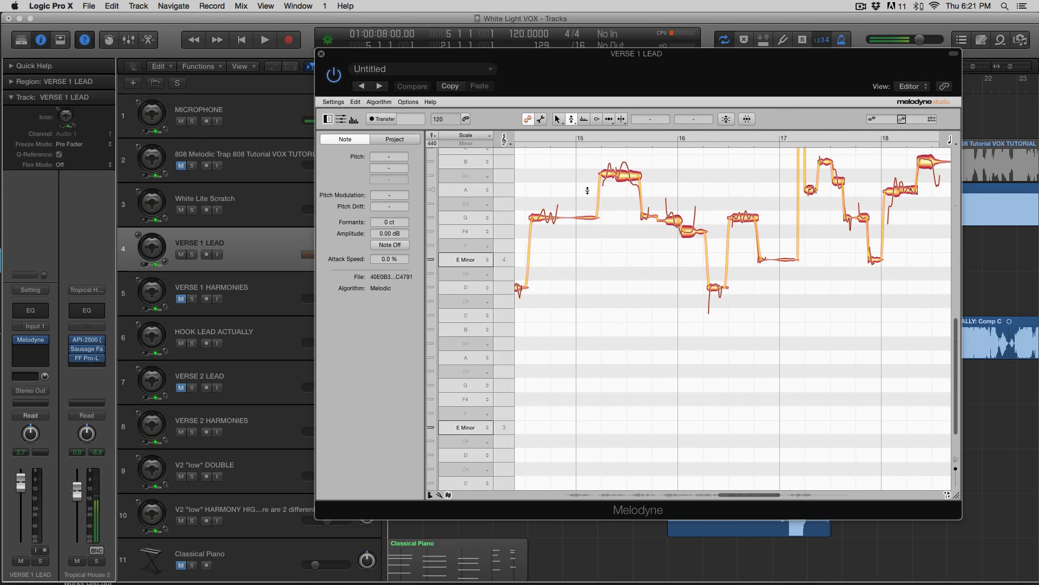
click(322, 54)
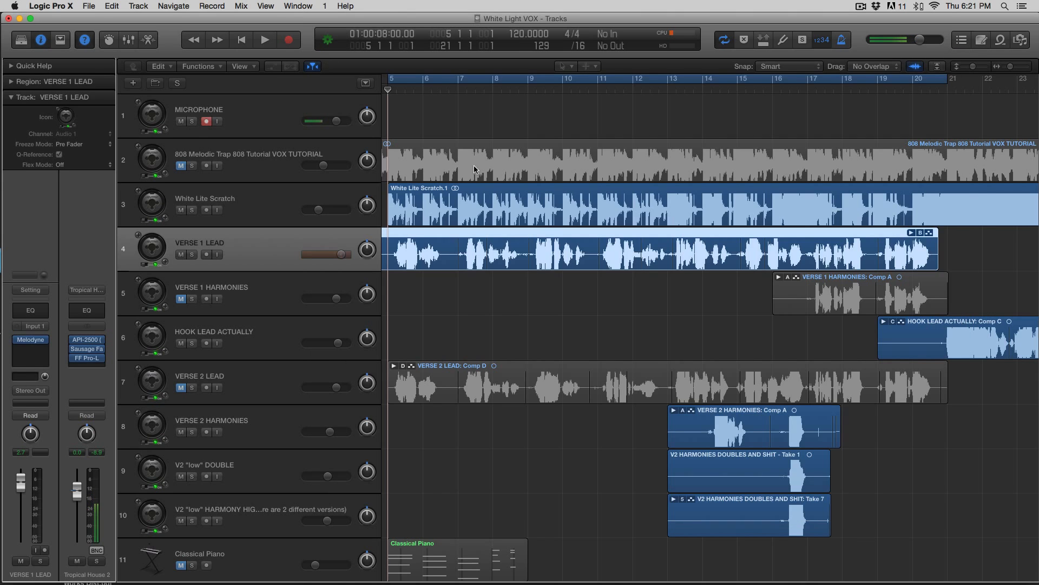
scroll(493, 179, left, 5)
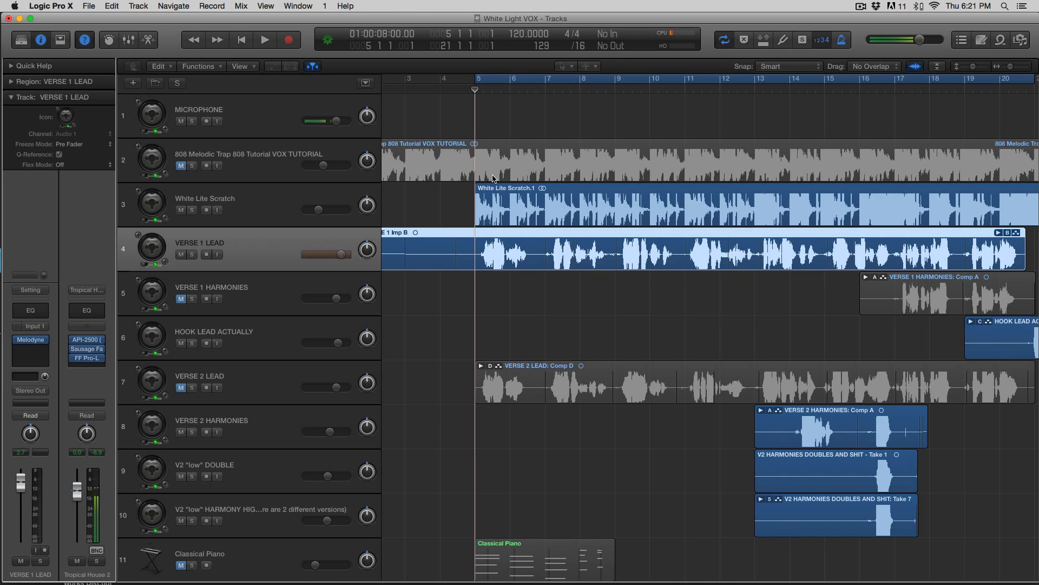
click(275, 214)
click(302, 240)
scroll(469, 216, down, 5)
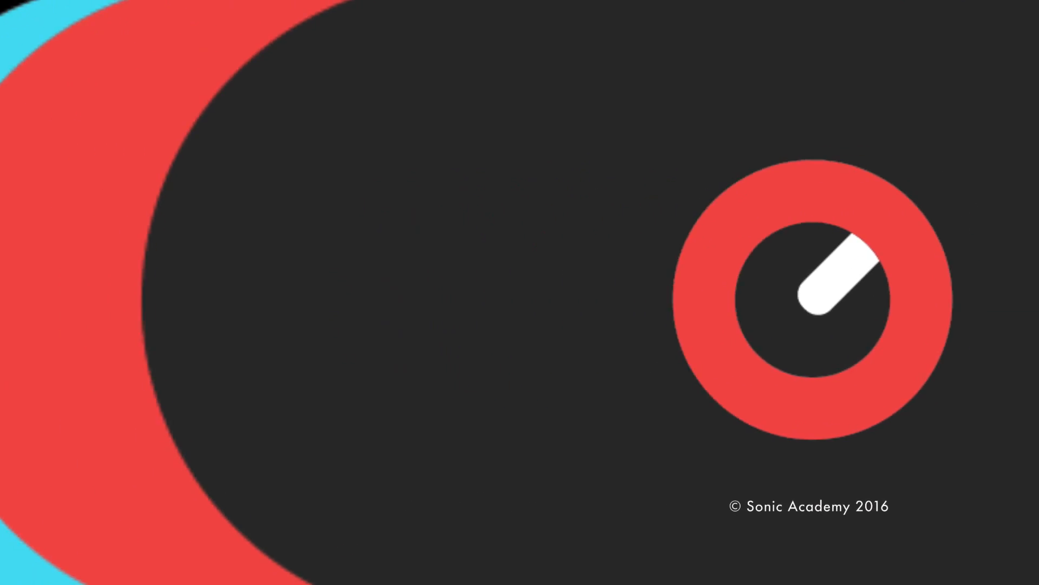
Switch to the browser for the Groovy Techno course on sonicacademy.com and look through its Samples and STEMS resource folders in Finder
text(sonicacademy.com/courses/groovy-techno-with-christian-vance)
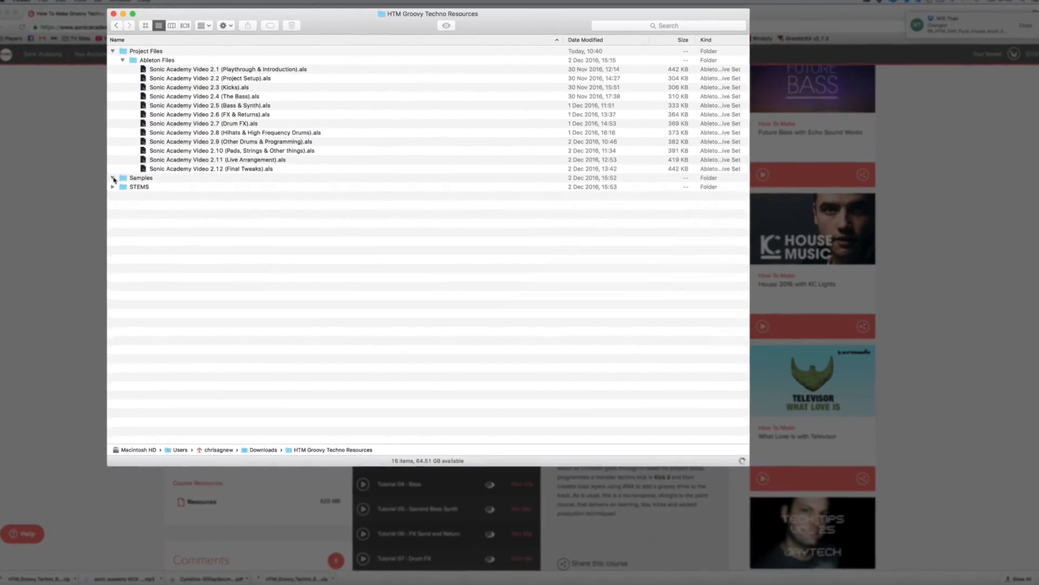
click(115, 171)
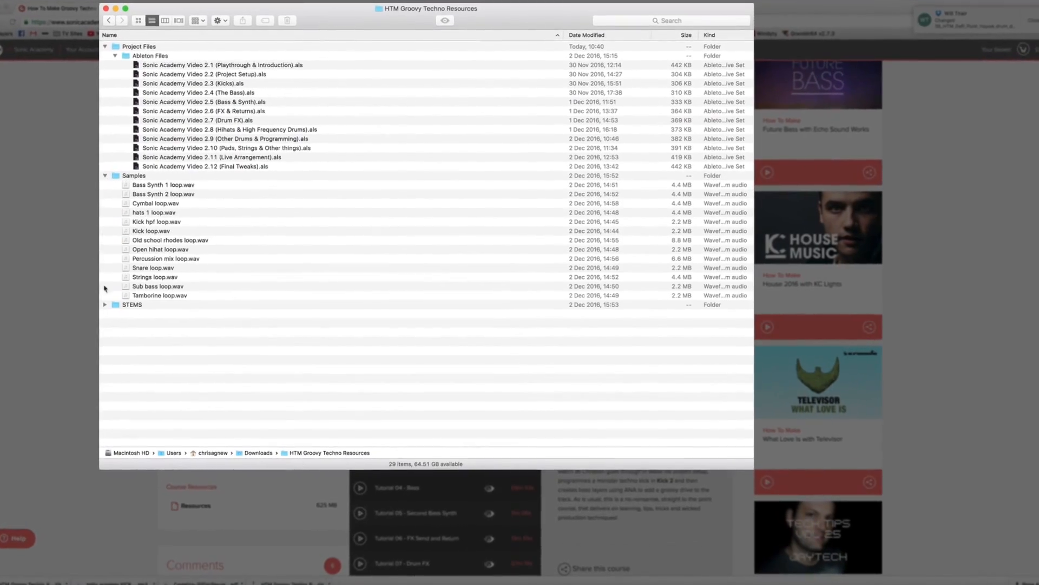
click(90, 307)
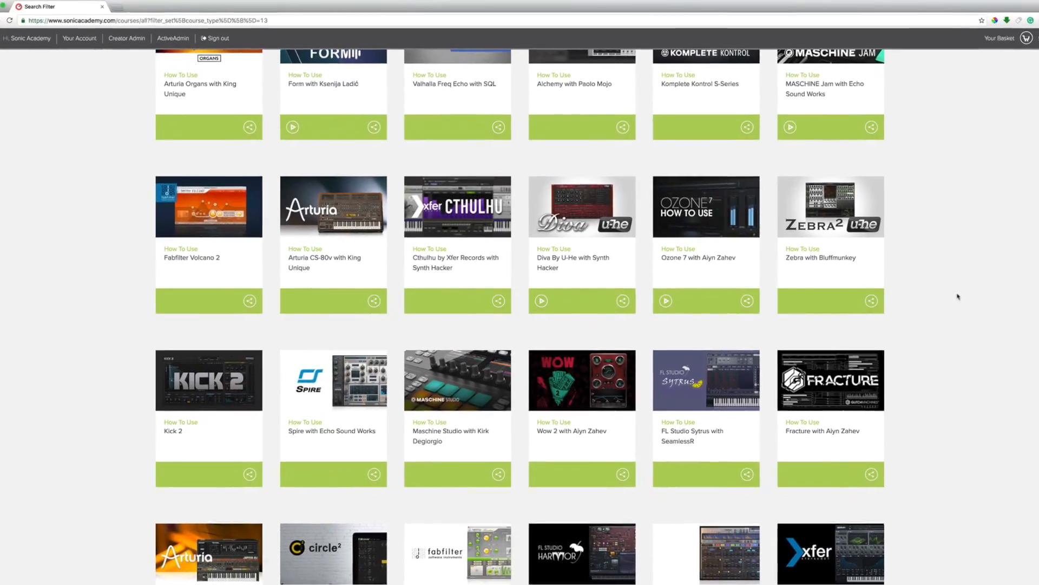